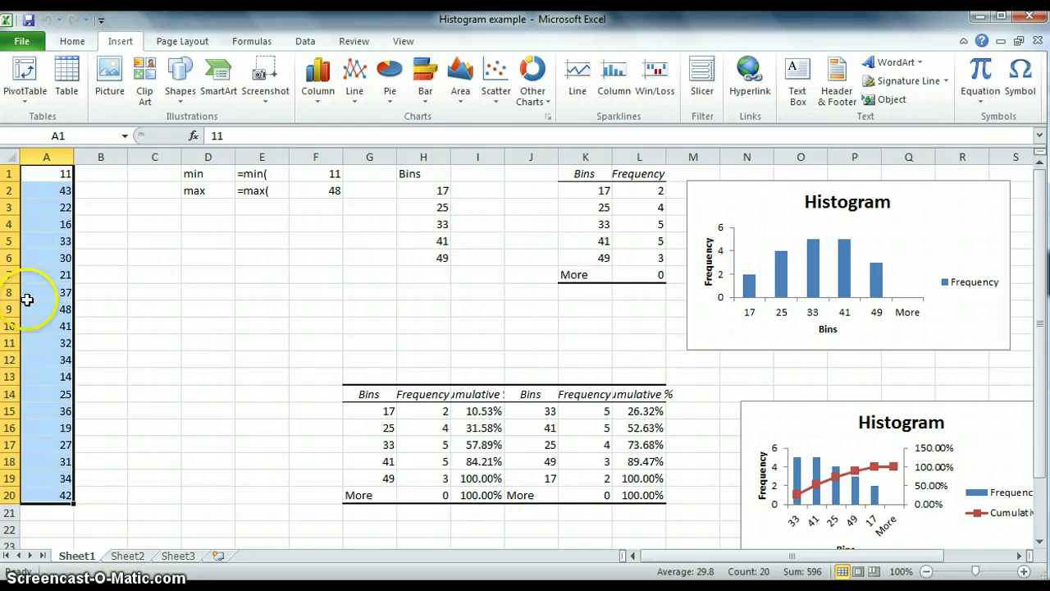
Copy the data values in A1:A20 of Sheet1 and paste them into Sheet2 starting at cell A1
{"action": "left_click", "coordinate": [125, 555]}
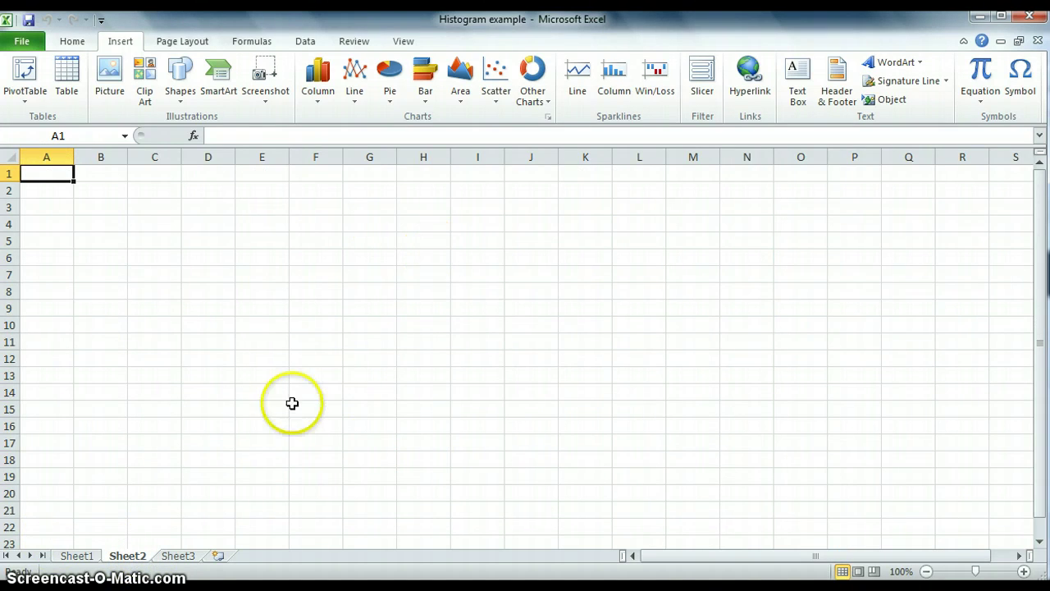
{"action": "left_click", "coordinate": [73, 555]}
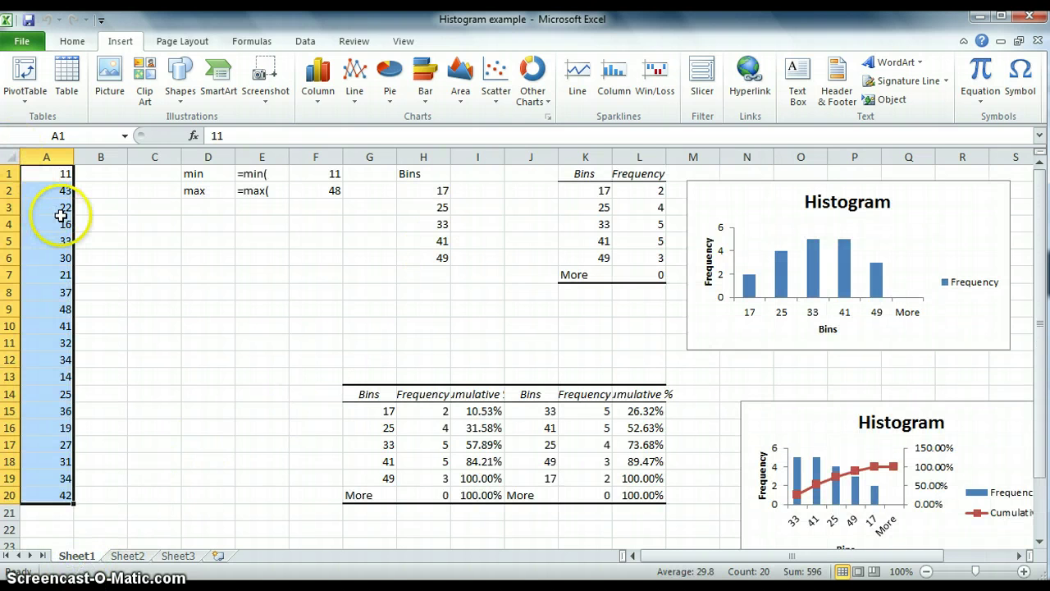
{"action": "key", "text": "ctrl+c"}
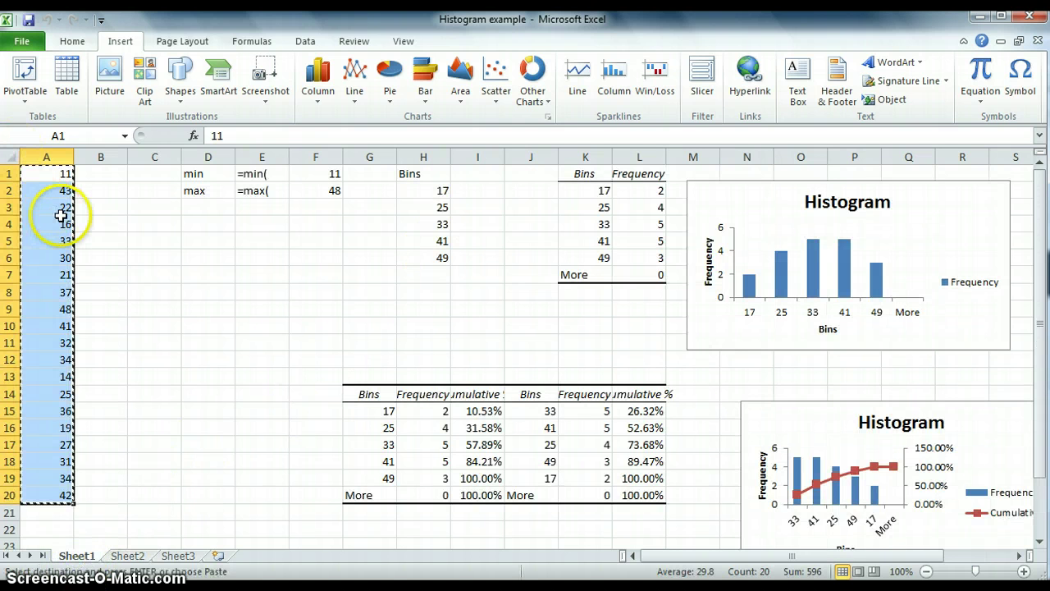
{"action": "left_click", "coordinate": [127, 555]}
{"action": "key", "text": "ctrl+v"}
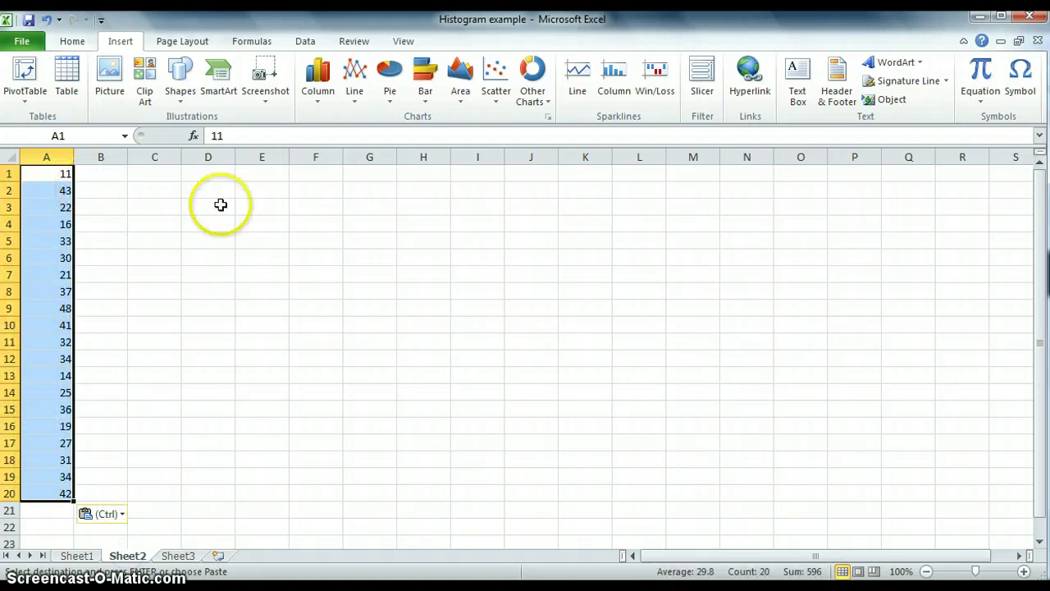
Label cell F2 "min" and calculate the minimum of A1:A20 in G2 with the MIN function
{"action": "left_click", "coordinate": [311, 188]}
{"action": "type", "text": "min"}
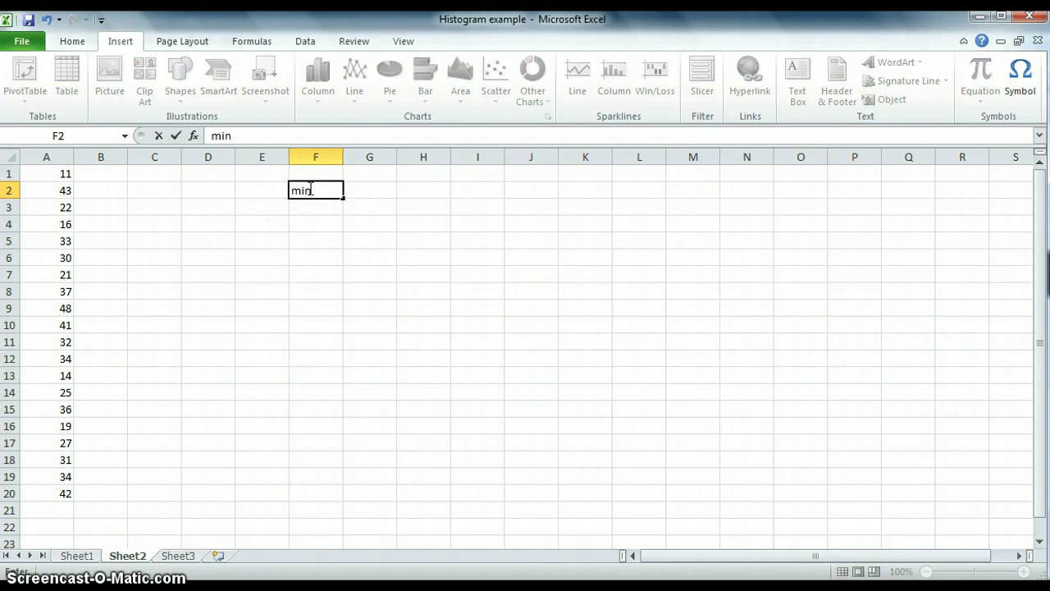
{"action": "left_click", "coordinate": [375, 192]}
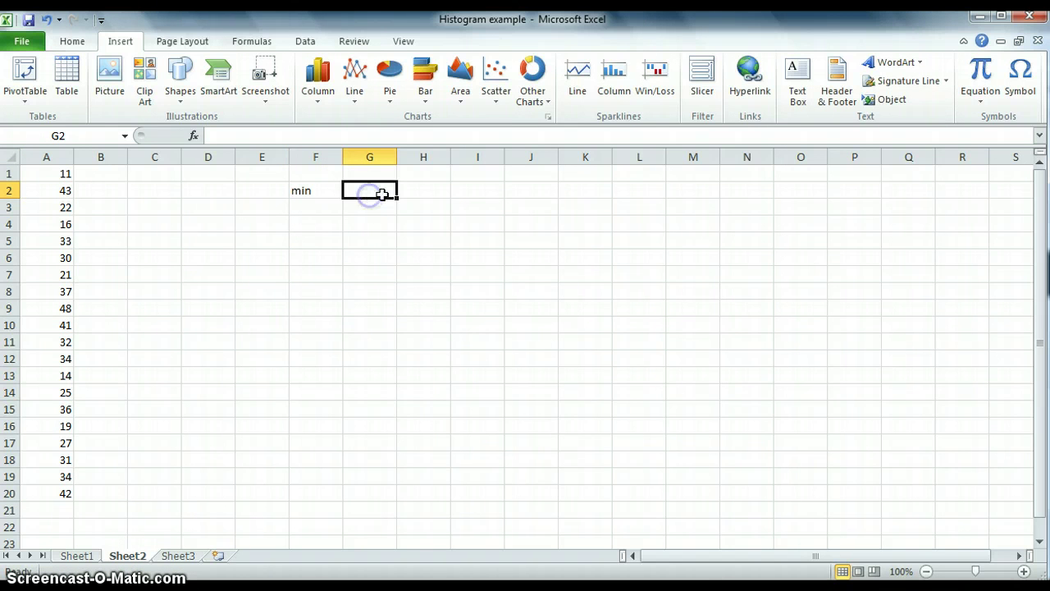
{"action": "type", "text": "=min("}
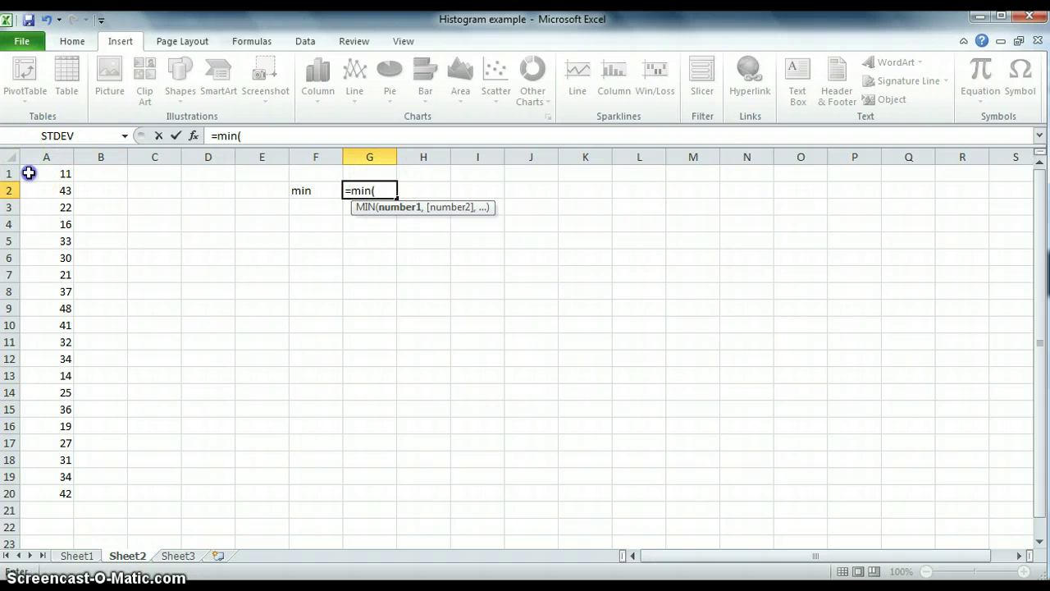
{"action": "left_click_drag", "start_coordinate": [27, 173], "coordinate": [39, 497]}
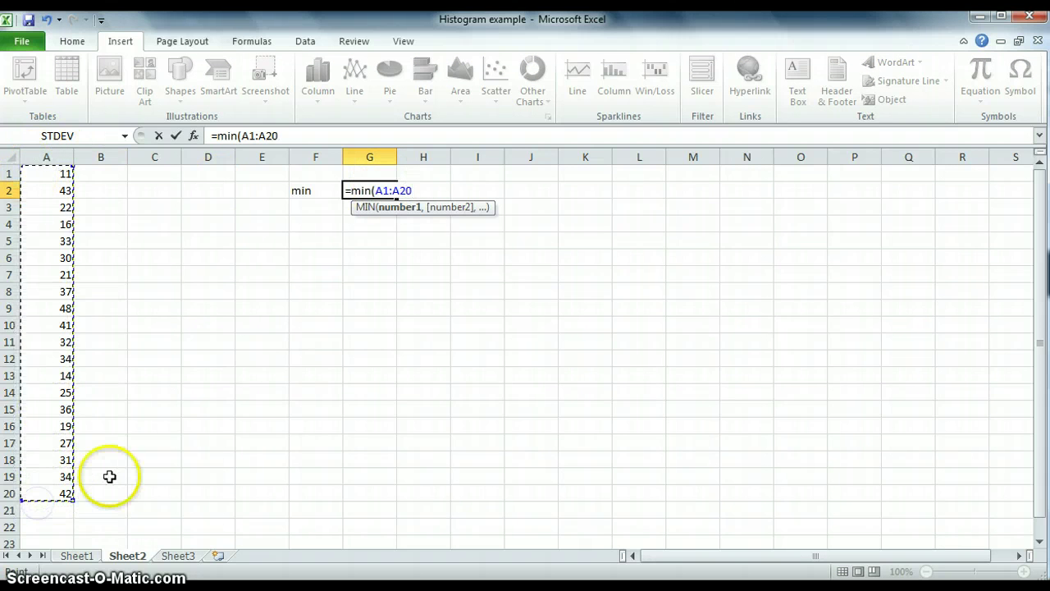
{"action": "key", "text": "Return"}
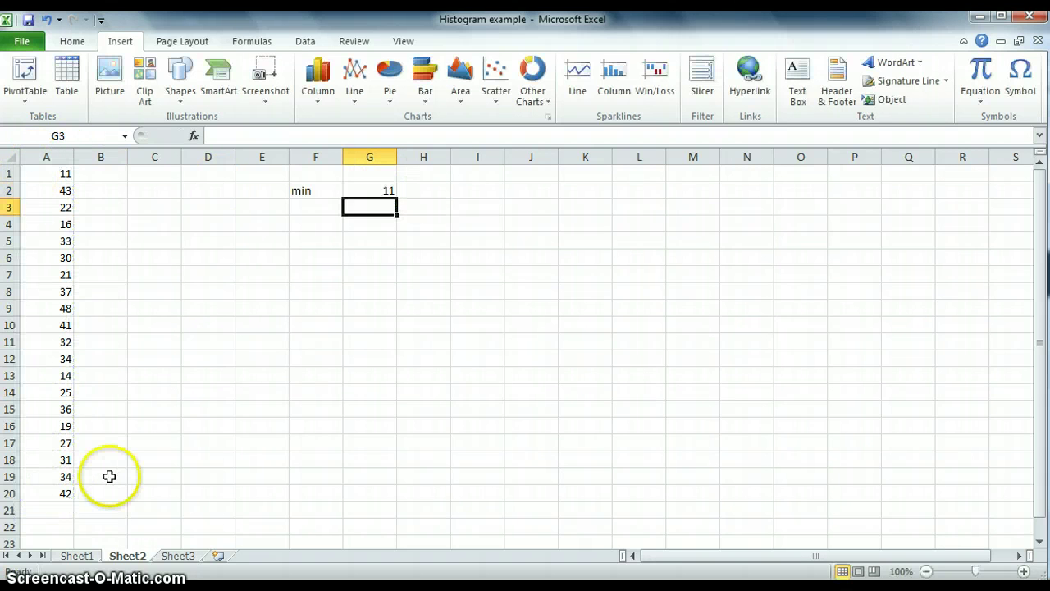
Label cell F3 "max" and calculate the maximum of A1:A20 in G3 with the MAX function
{"action": "left_click", "coordinate": [302, 206]}
{"action": "type", "text": "max"}
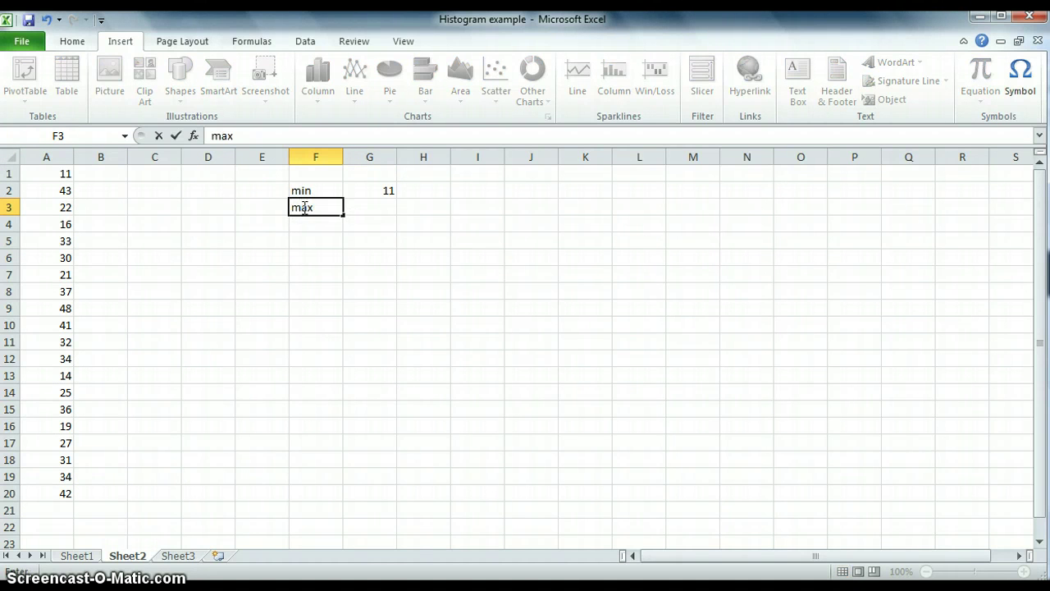
{"action": "left_click", "coordinate": [368, 208]}
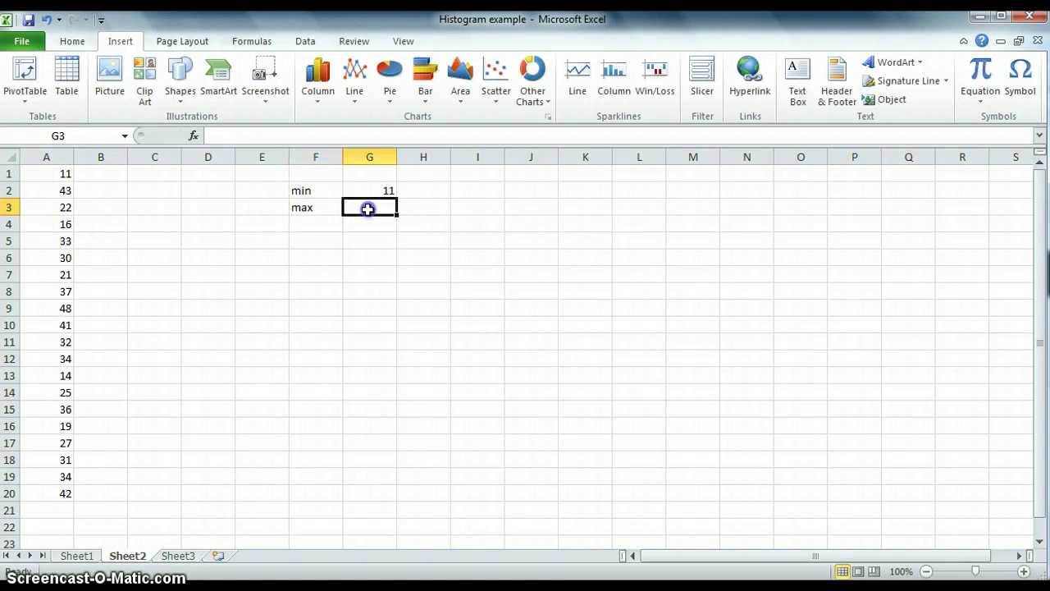
{"action": "type", "text": "=max("}
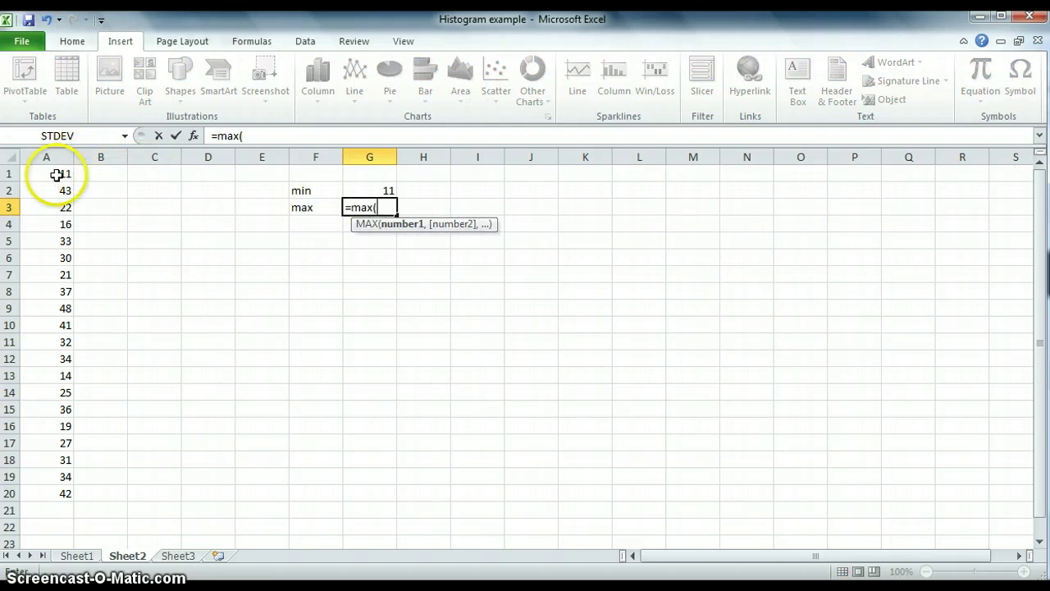
{"action": "left_click_drag", "start_coordinate": [57, 174], "coordinate": [61, 494]}
{"action": "key", "text": "Return"}
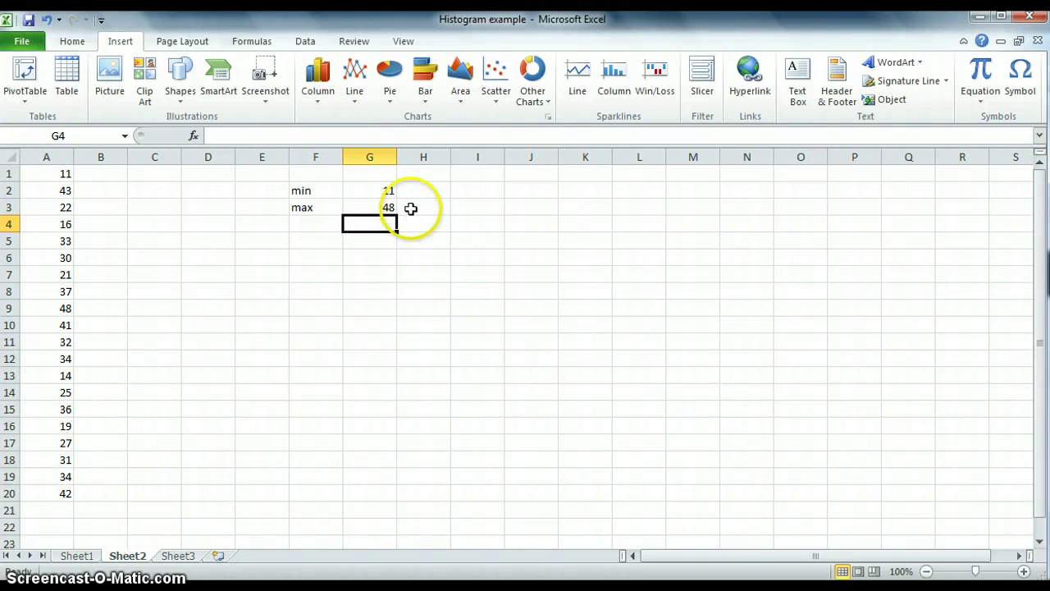
Label cell I2 "range" and write out the range calculation 48-11=37 in J2
{"action": "left_click", "coordinate": [467, 191]}
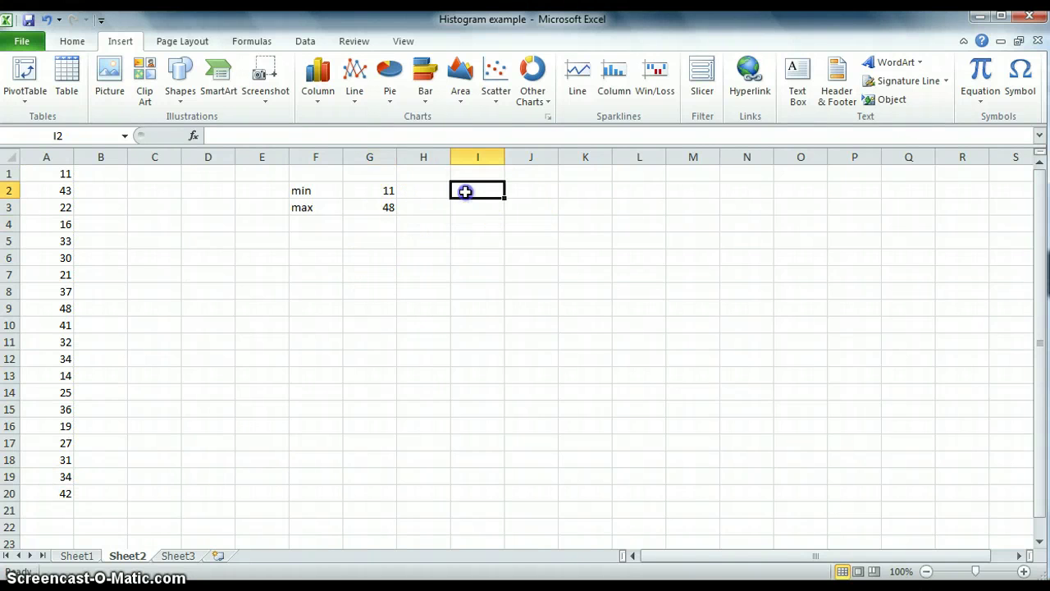
{"action": "type", "text": "range"}
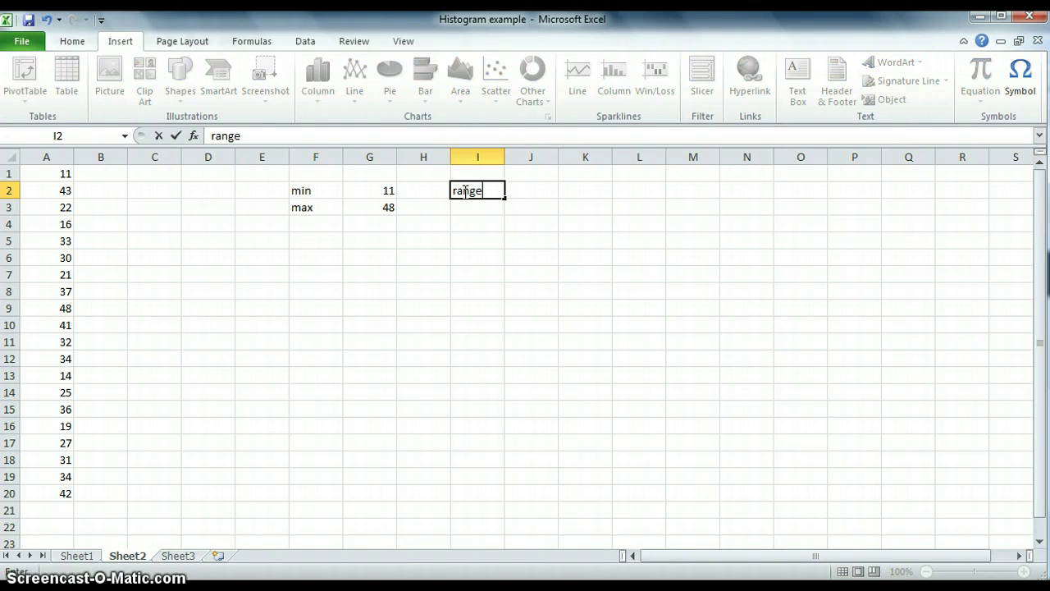
{"action": "left_click", "coordinate": [523, 194]}
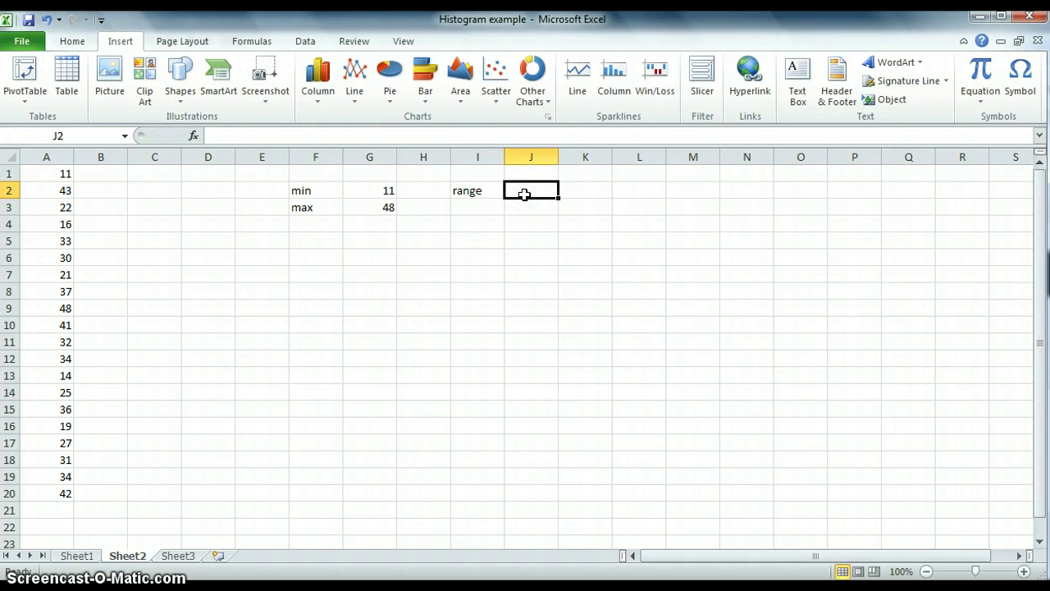
{"action": "type", "text": "48-11"}
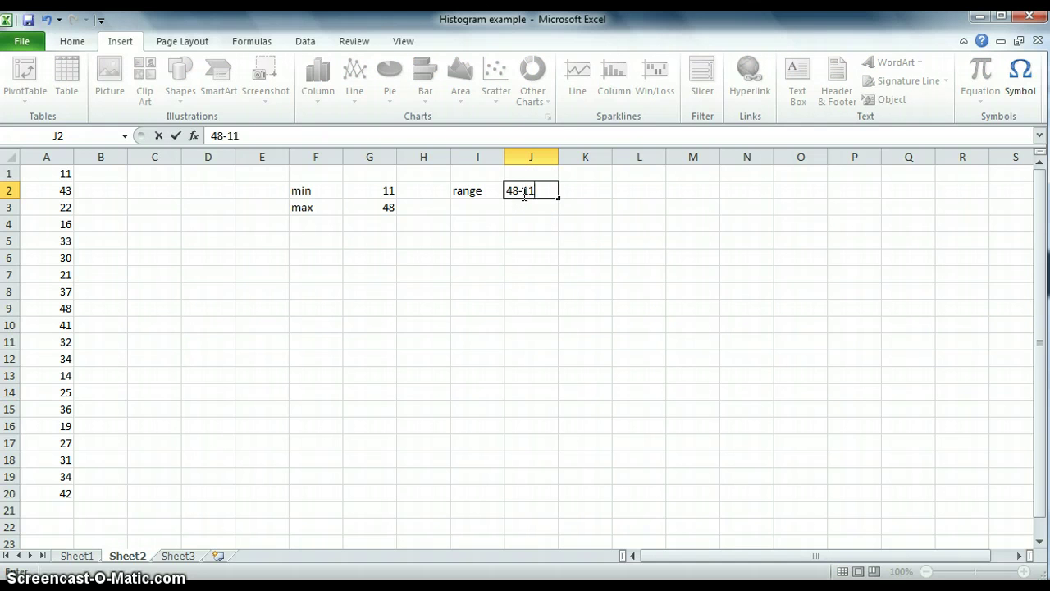
{"action": "type", "text": "=37"}
Note the chosen number of bins in cell I3 as "5 bins"
{"action": "left_click", "coordinate": [467, 210]}
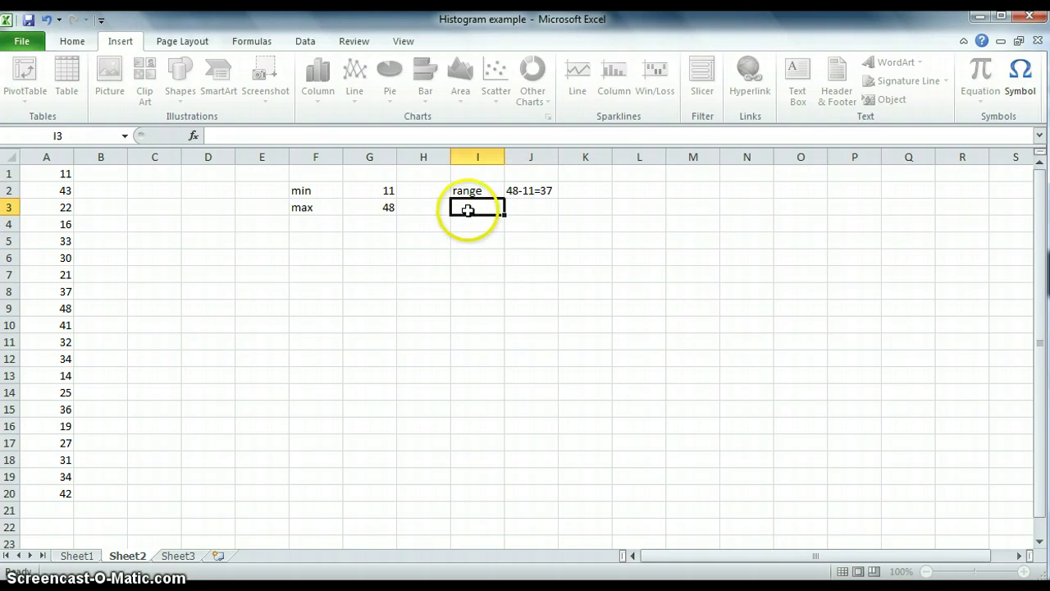
{"action": "type", "text": "5"}
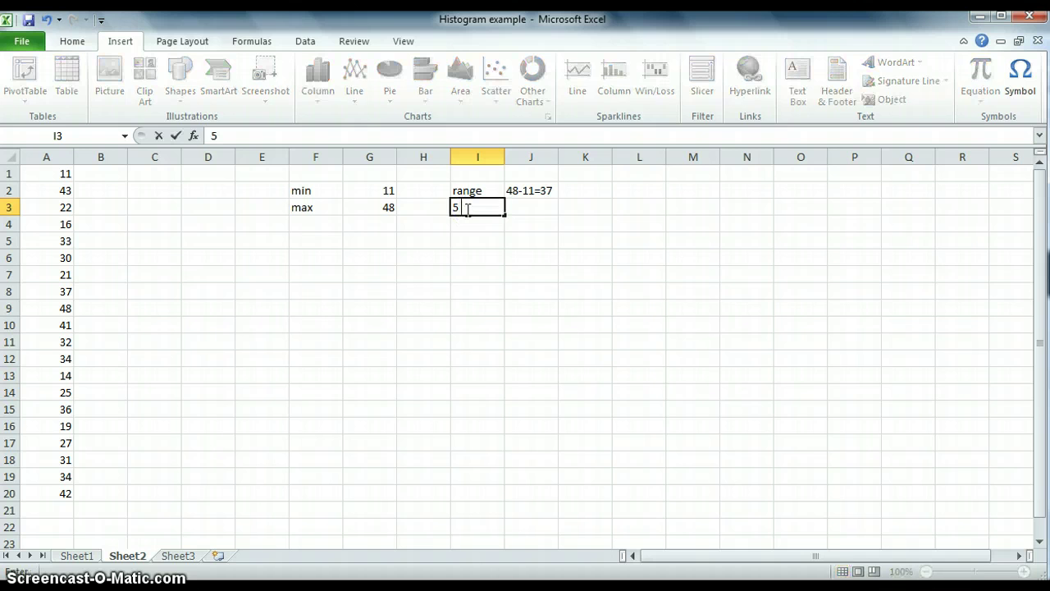
{"action": "type", "text": " bins"}
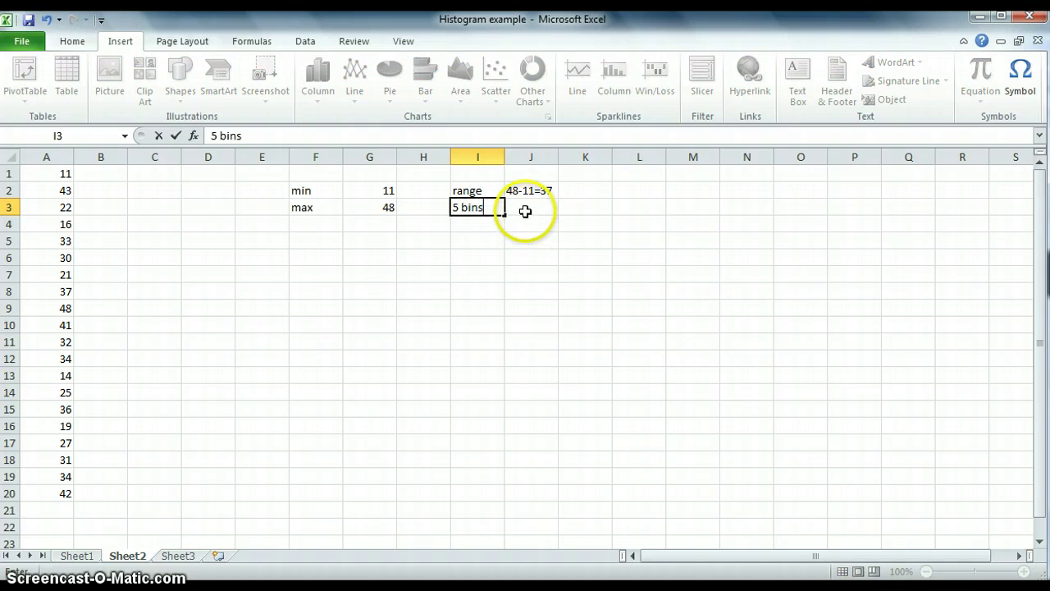
Label cell I4 "bin length" and write out the bin length calculation 37/5=7.4 in J4
{"action": "left_click", "coordinate": [476, 227]}
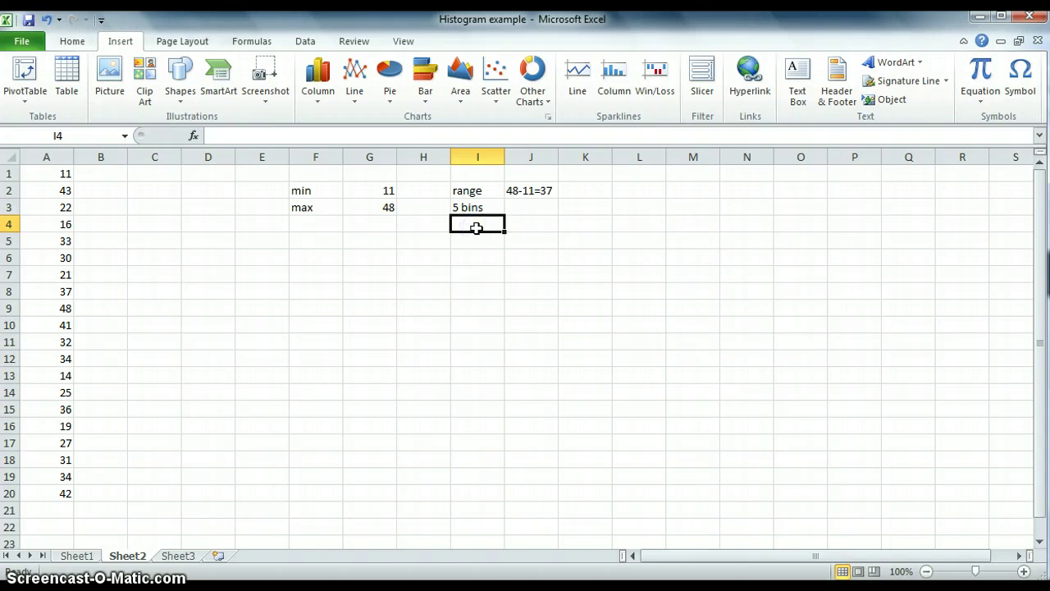
{"action": "type", "text": "bin"}
{"action": "type", "text": " lin"}
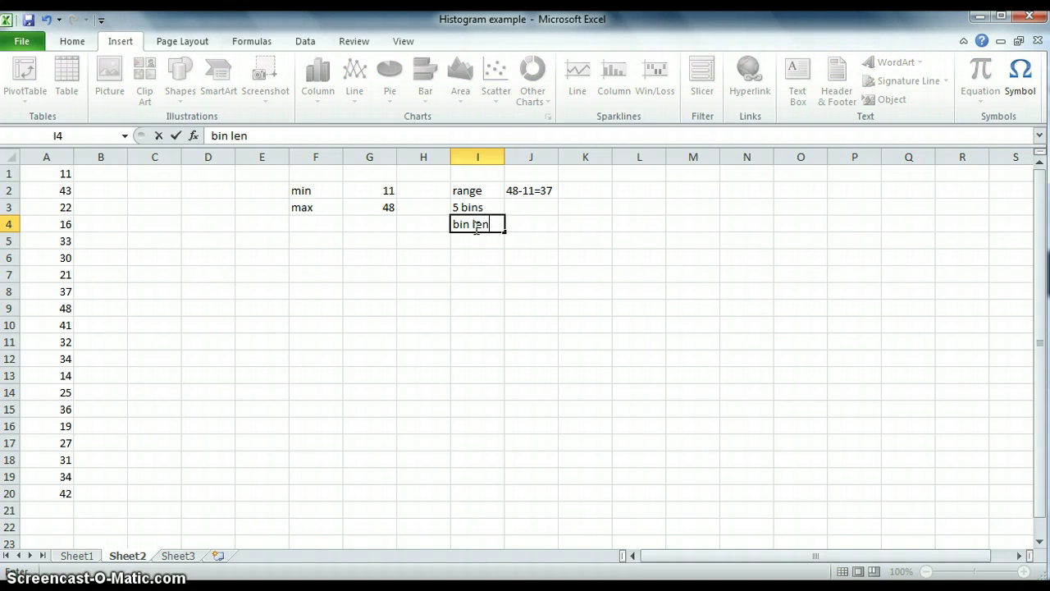
{"action": "type", "text": "gth"}
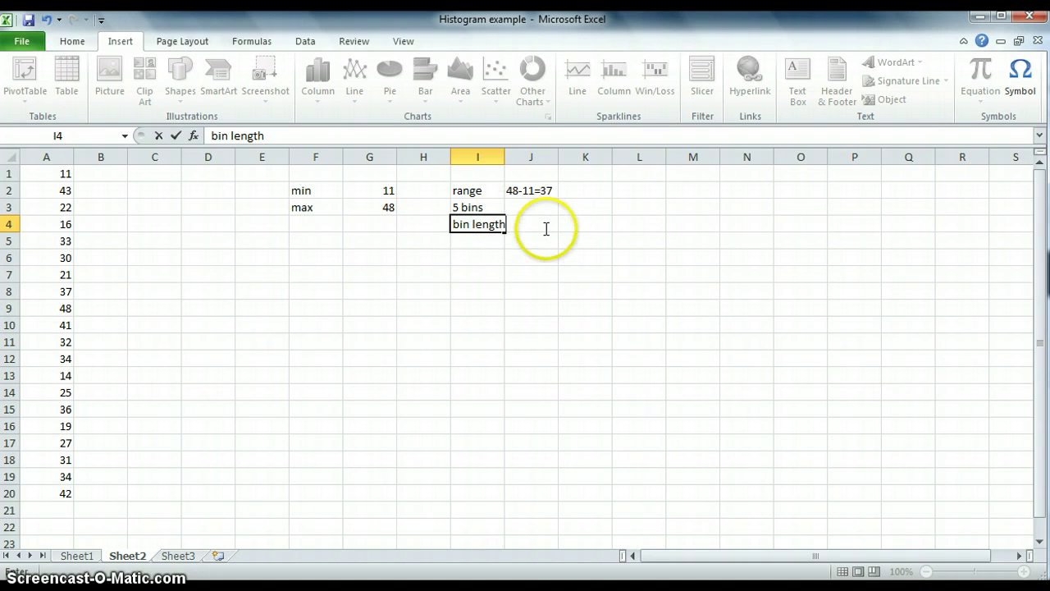
{"action": "key", "text": "Return"}
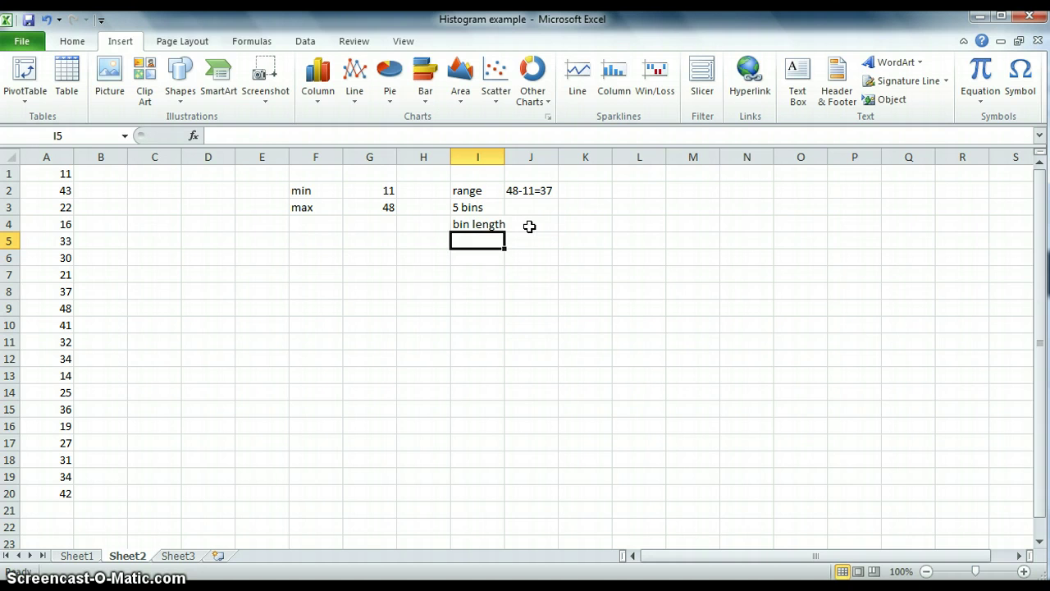
{"action": "left_click", "coordinate": [529, 227]}
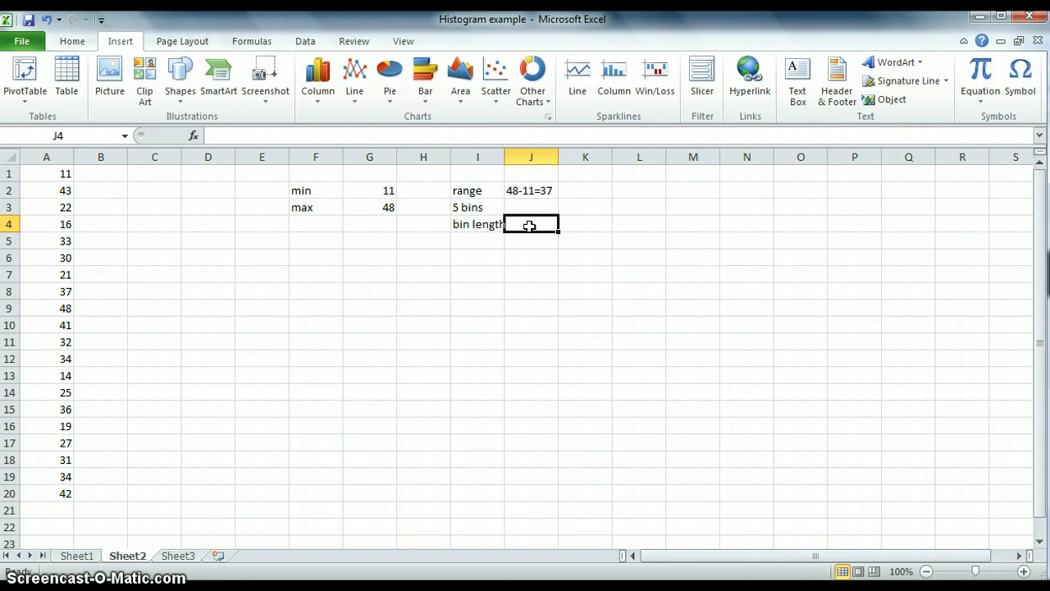
{"action": "type", "text": "37/5=7.4"}
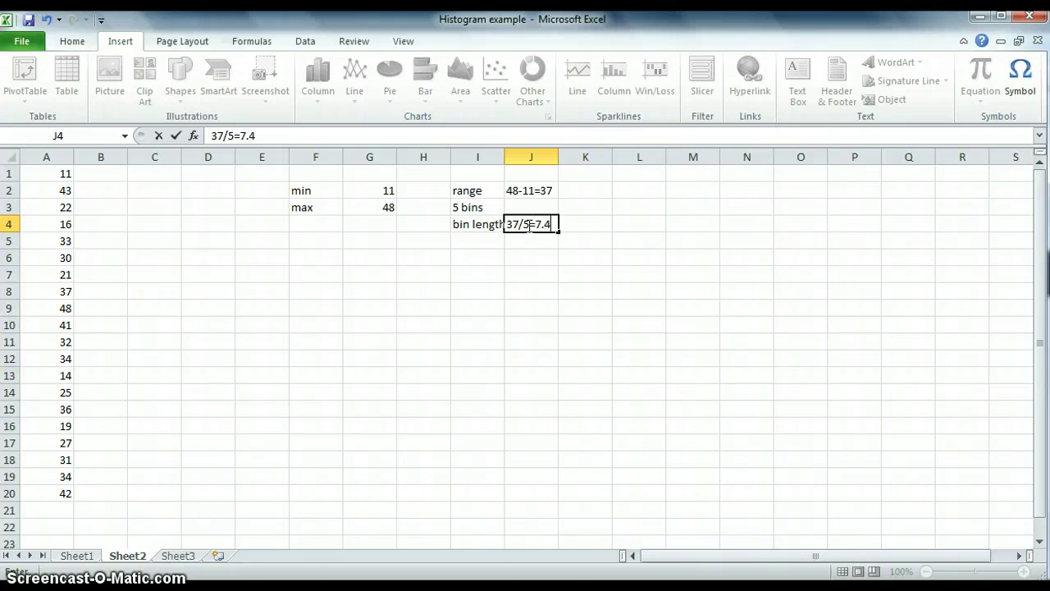
{"action": "left_click", "coordinate": [605, 233]}
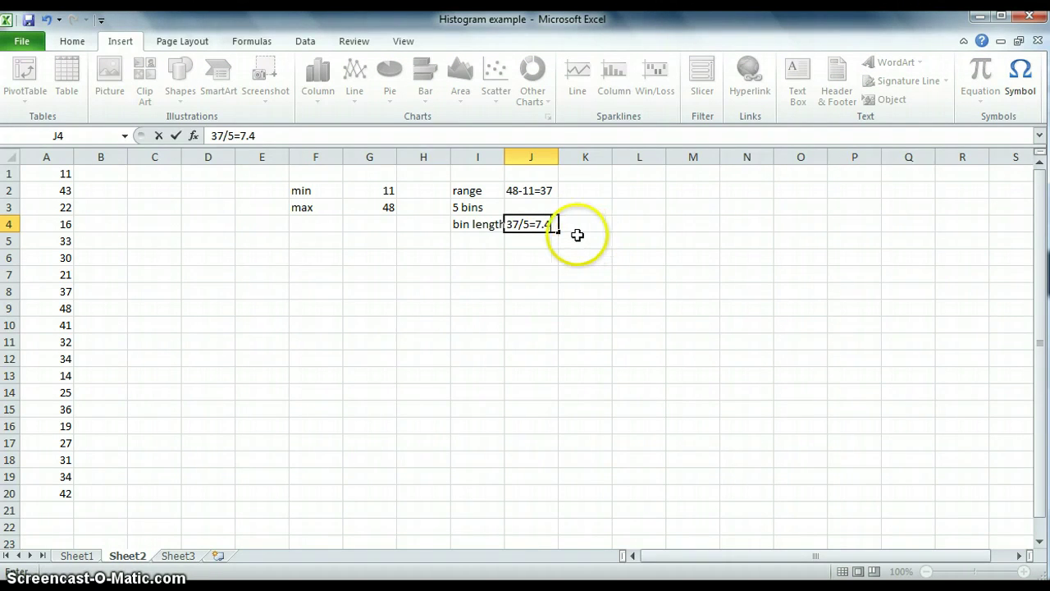
Try to enter the first bin interval directly in cell I6 as 11-19
{"action": "left_click", "coordinate": [492, 261]}
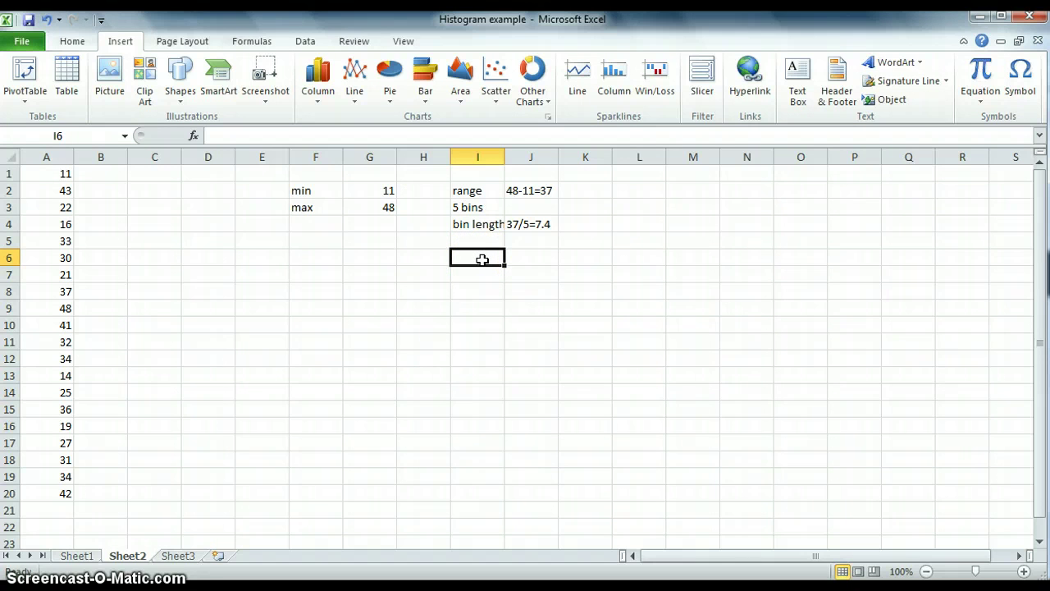
{"action": "type", "text": "10"}
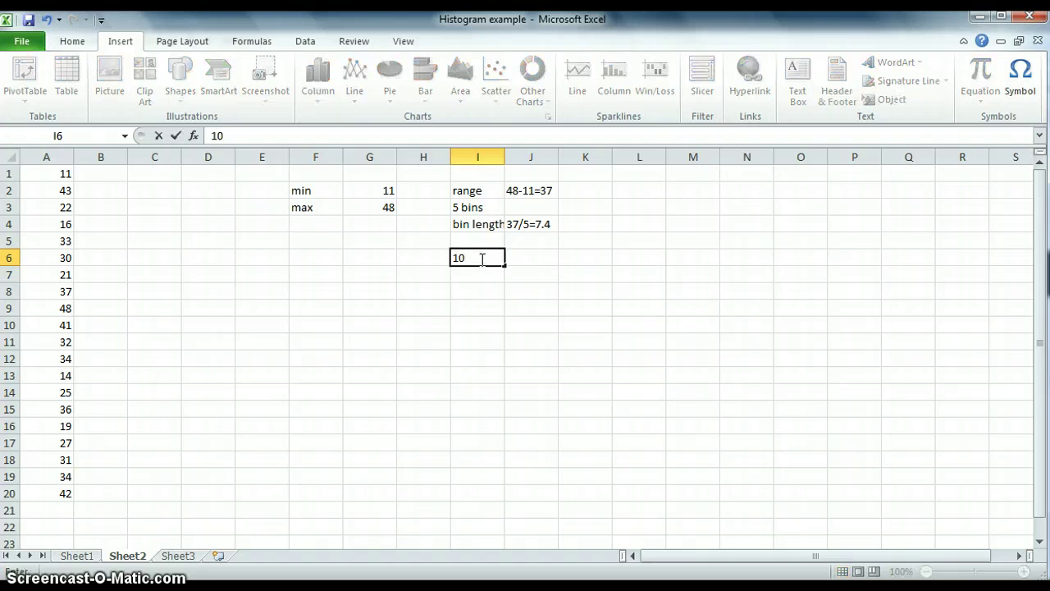
{"action": "type", "text": "-18"}
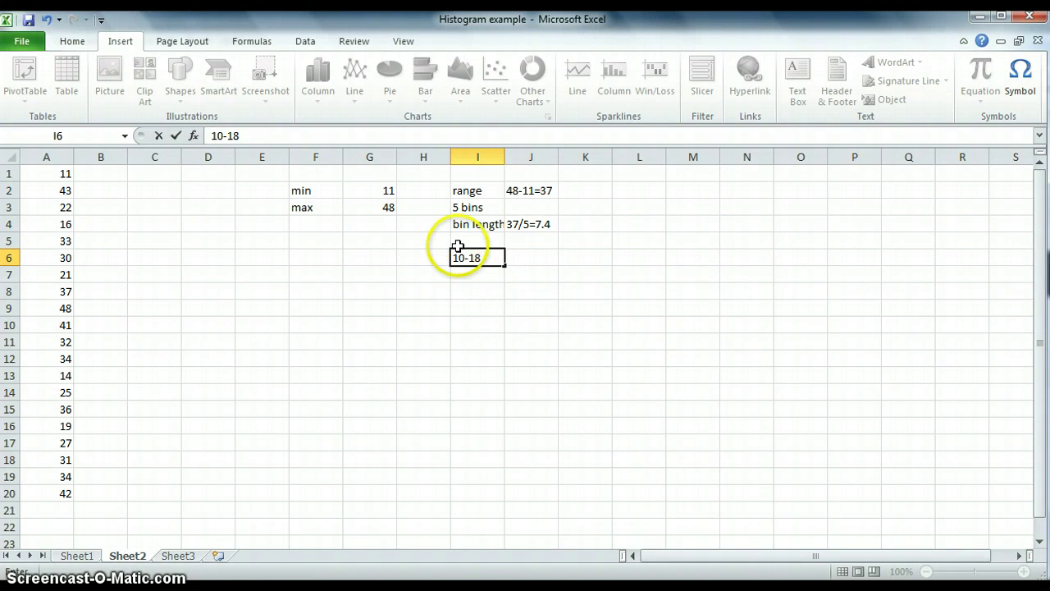
{"action": "left_click", "coordinate": [462, 257]}
{"action": "key", "text": "BackSpace"}
{"action": "type", "text": "1"}
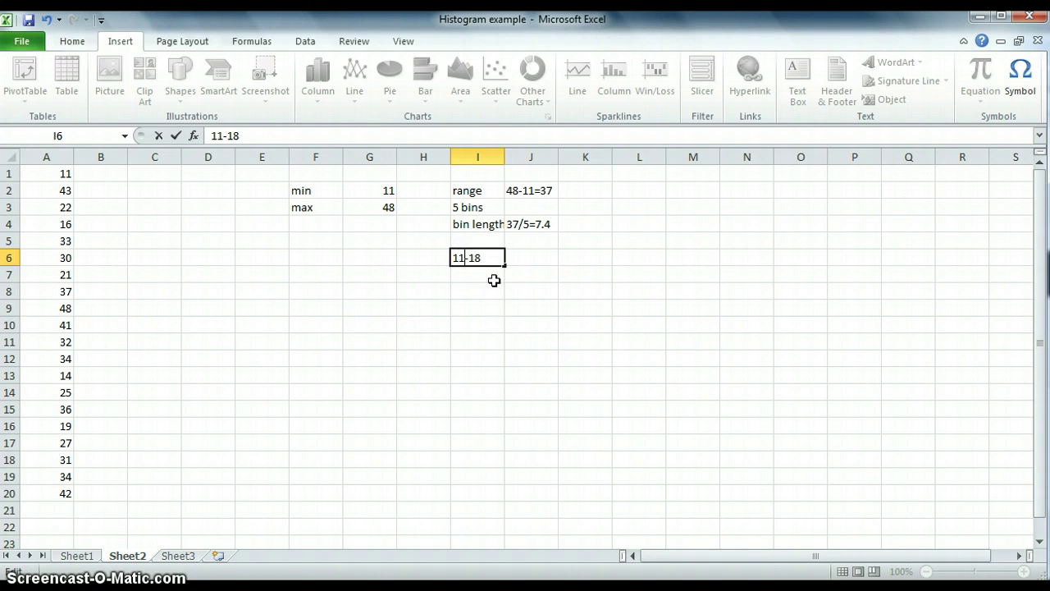
{"action": "left_click", "coordinate": [488, 257]}
{"action": "type", "text": "9"}
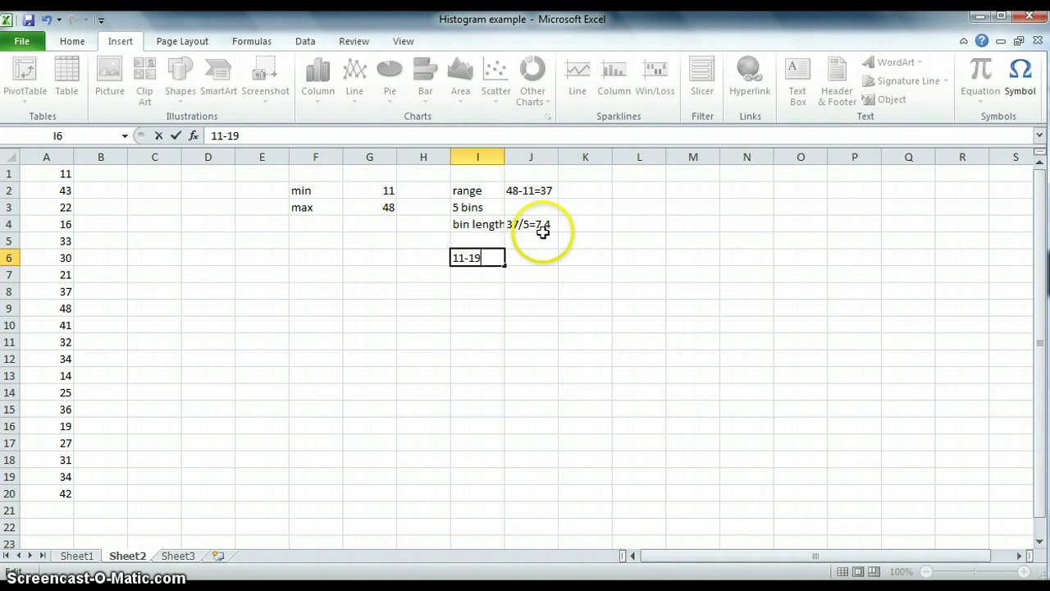
{"action": "left_click", "coordinate": [462, 277]}
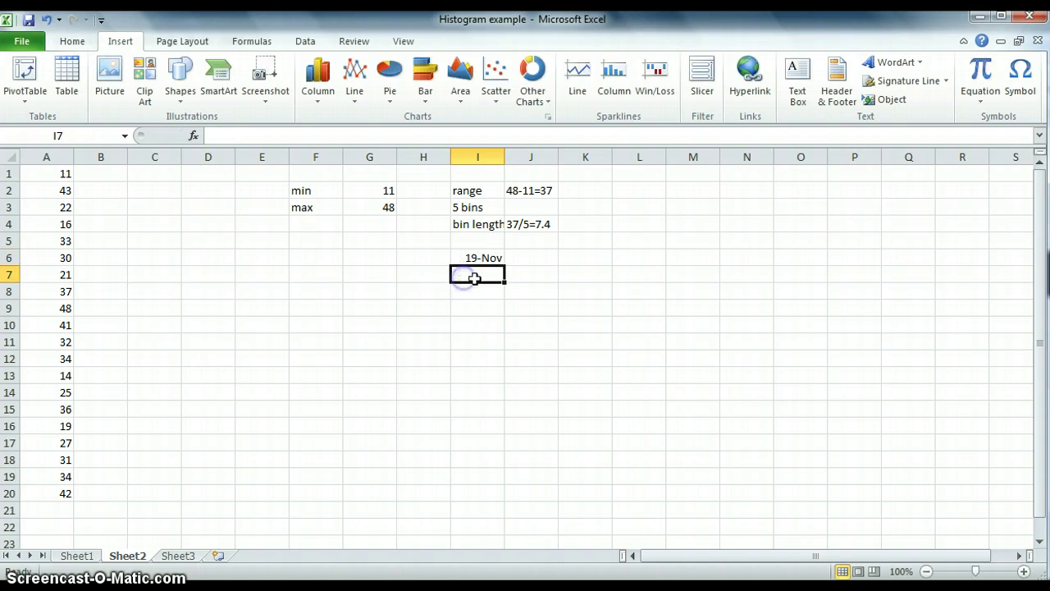
Replace the date in cell I6 with the first bin interval 11-19, entered as text
{"action": "left_click", "coordinate": [477, 257]}
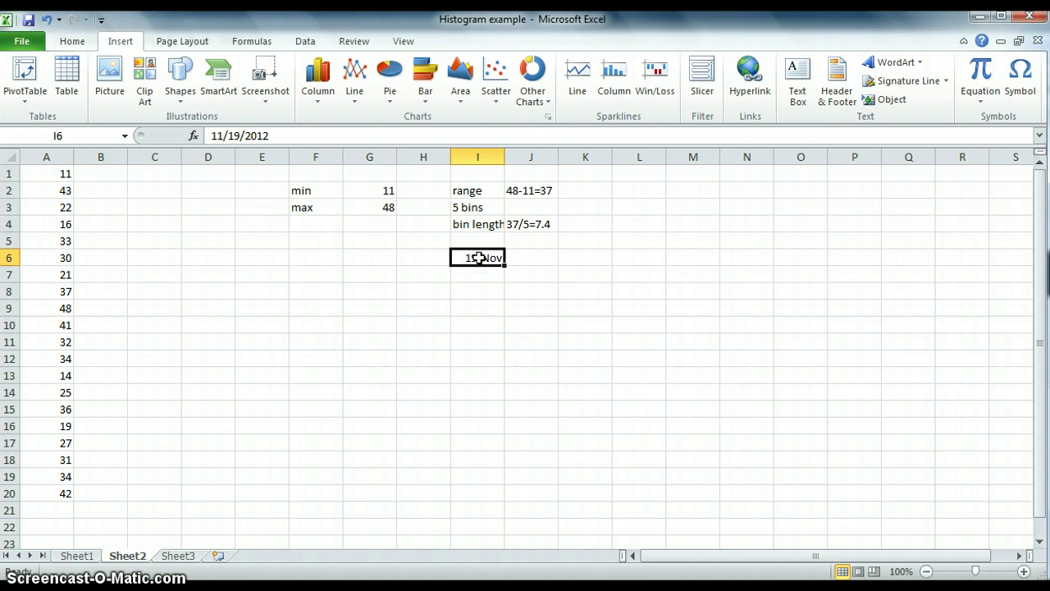
{"action": "type", "text": "'"}
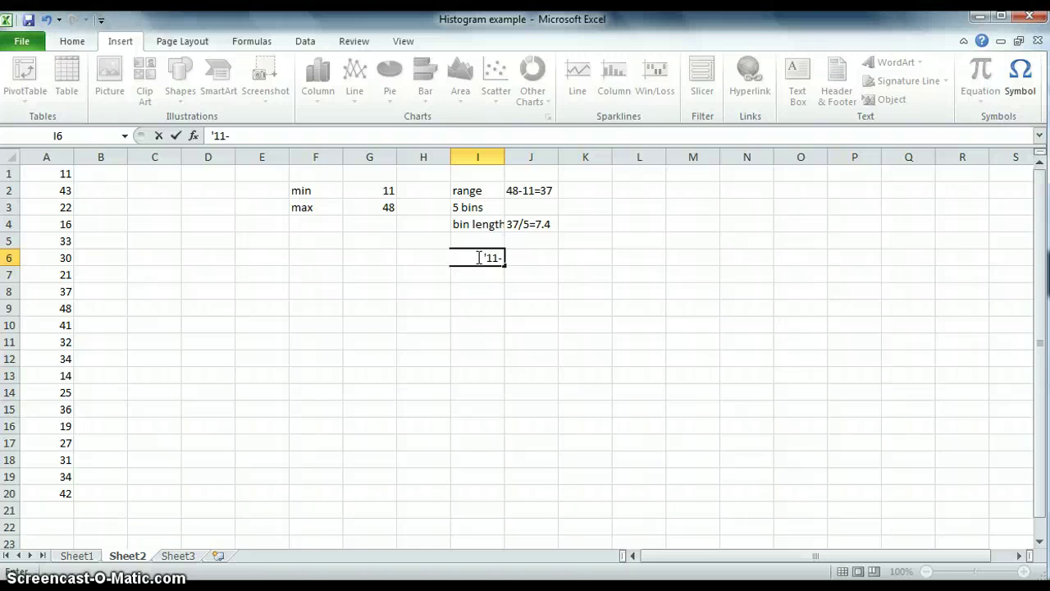
{"action": "type", "text": "11-19"}
{"action": "key", "text": "Return"}
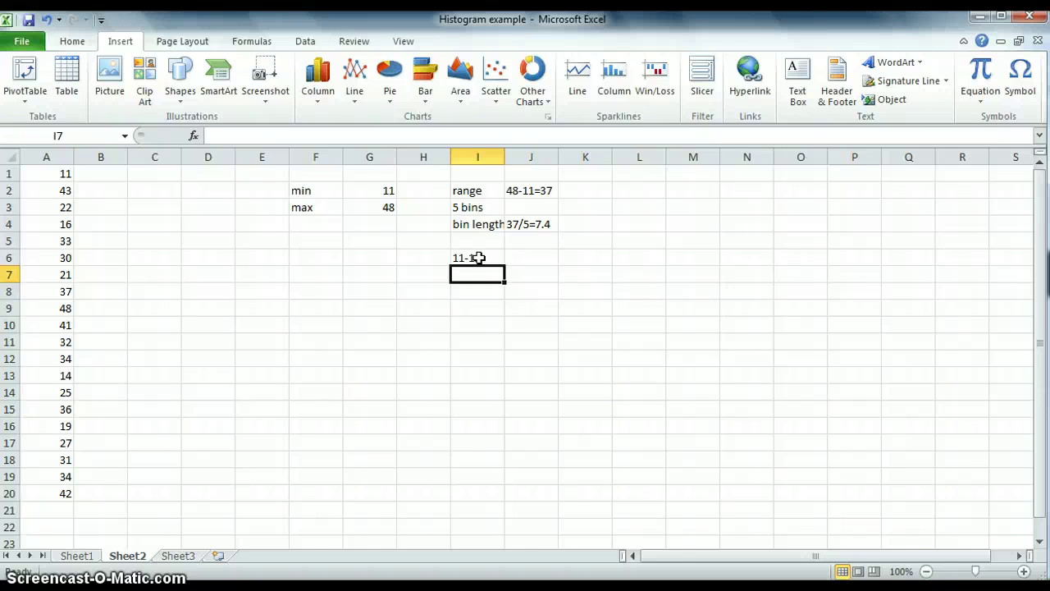
List the remaining bin intervals 20-28, 29-37, 38-46 and 47-55 in cells I7 to I10
{"action": "type", "text": "'"}
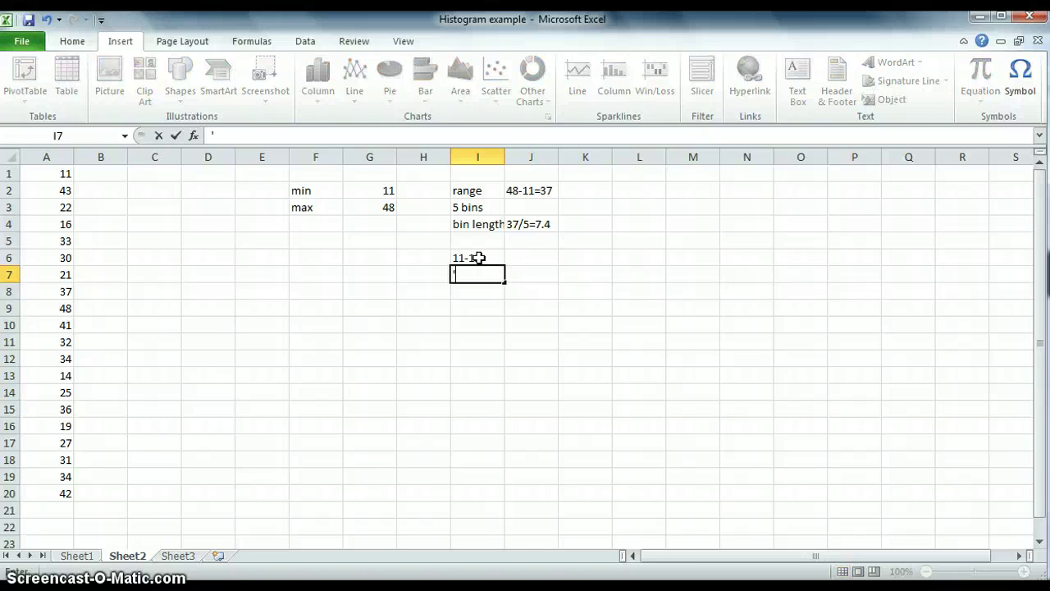
{"action": "type", "text": "20-28"}
{"action": "key", "text": "Return"}
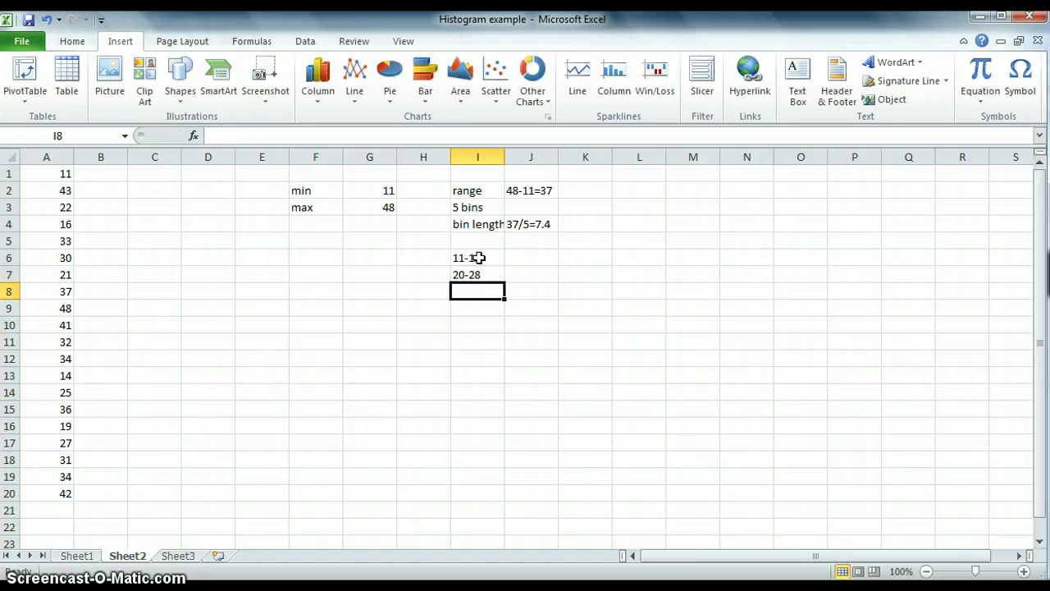
{"action": "type", "text": "29-37"}
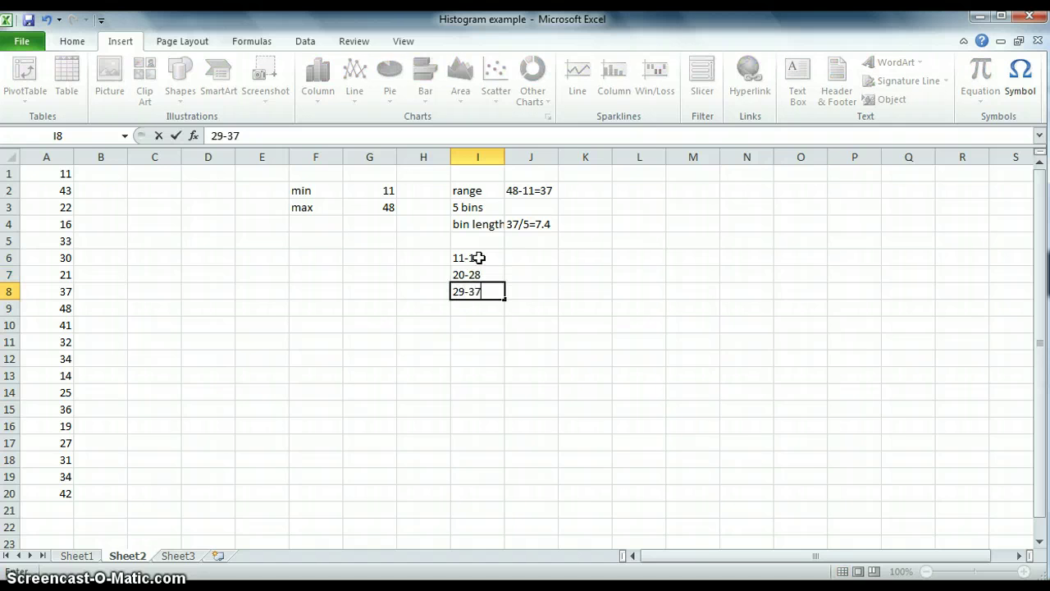
{"action": "key", "text": "Return"}
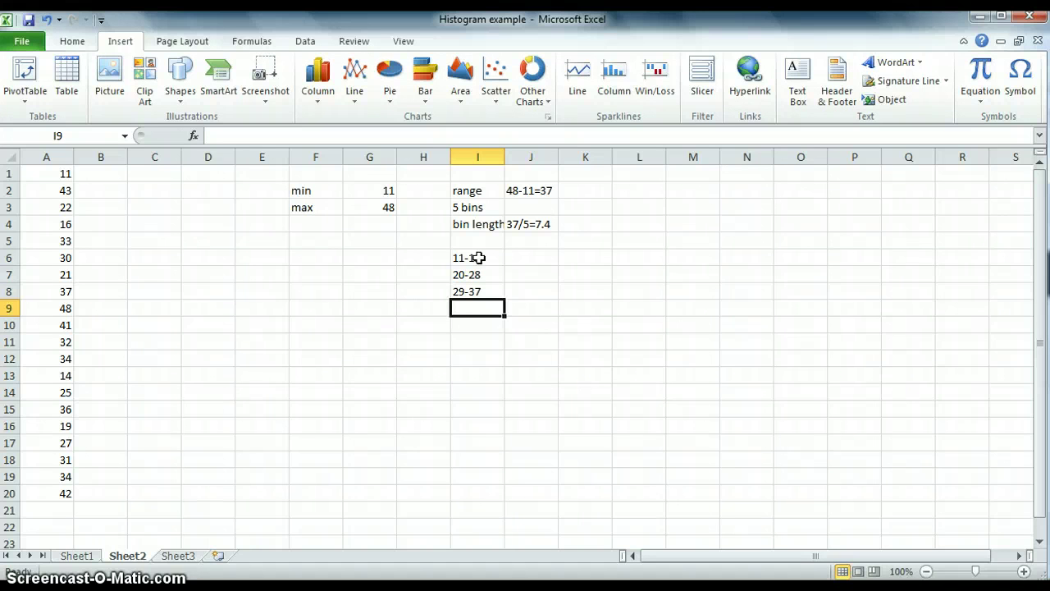
{"action": "type", "text": "38"}
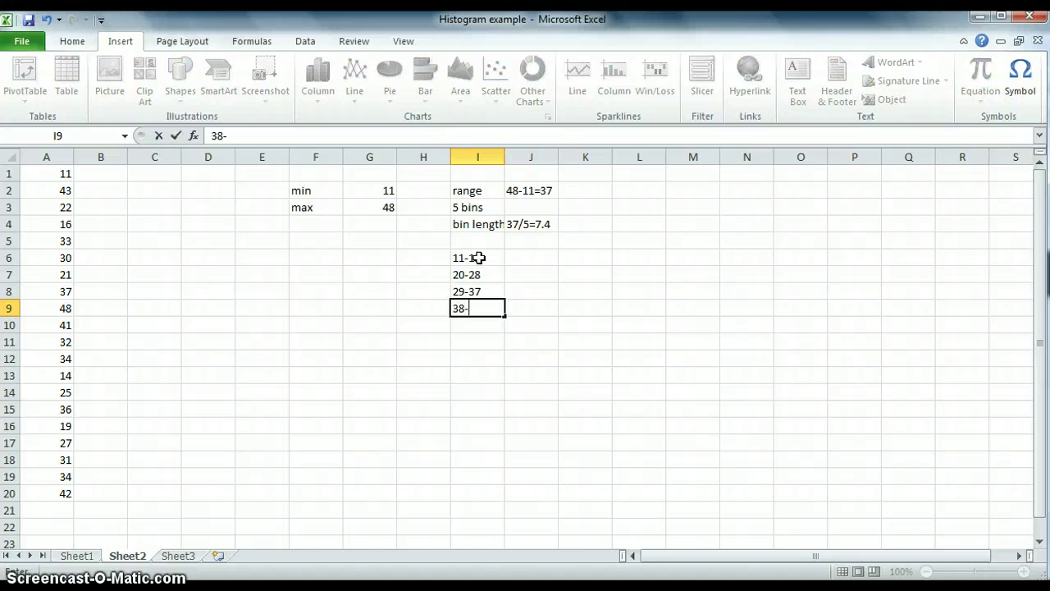
{"action": "type", "text": "-46"}
{"action": "key", "text": "Return"}
{"action": "type", "text": "47-"}
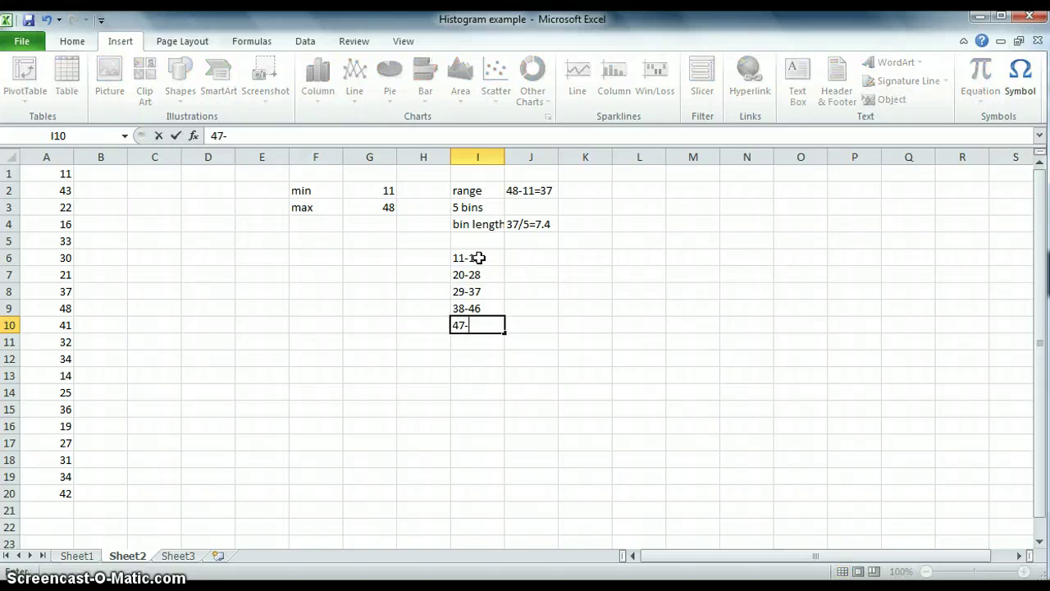
{"action": "type", "text": "55"}
{"action": "key", "text": "Return"}
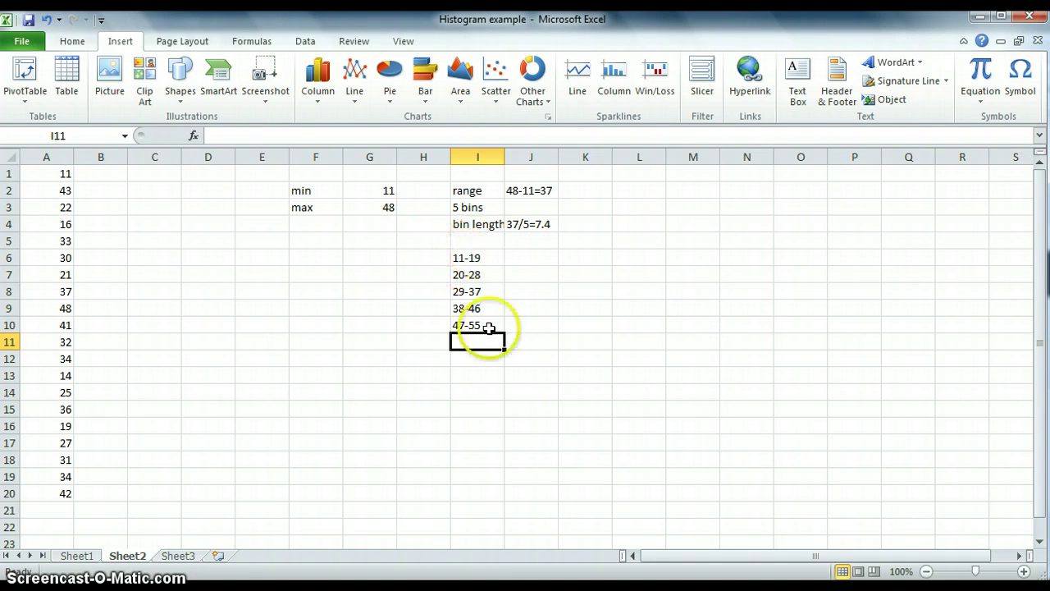
Enter the upper limit of each bin, 19, 28, 37, 46 and 55, beside its interval in cells J6 to J10
{"action": "left_click", "coordinate": [539, 259]}
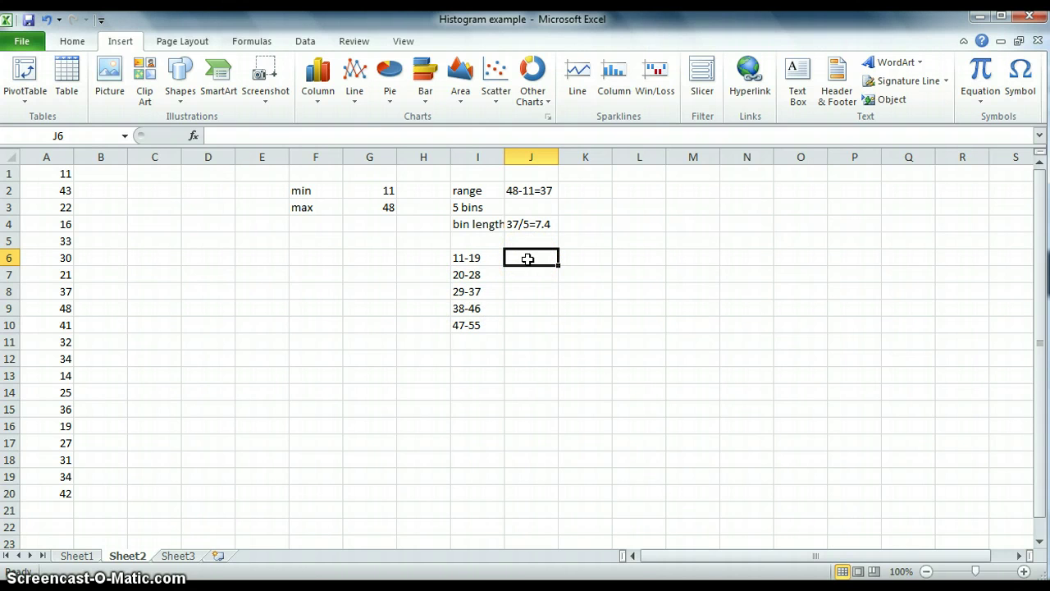
{"action": "type", "text": "1"}
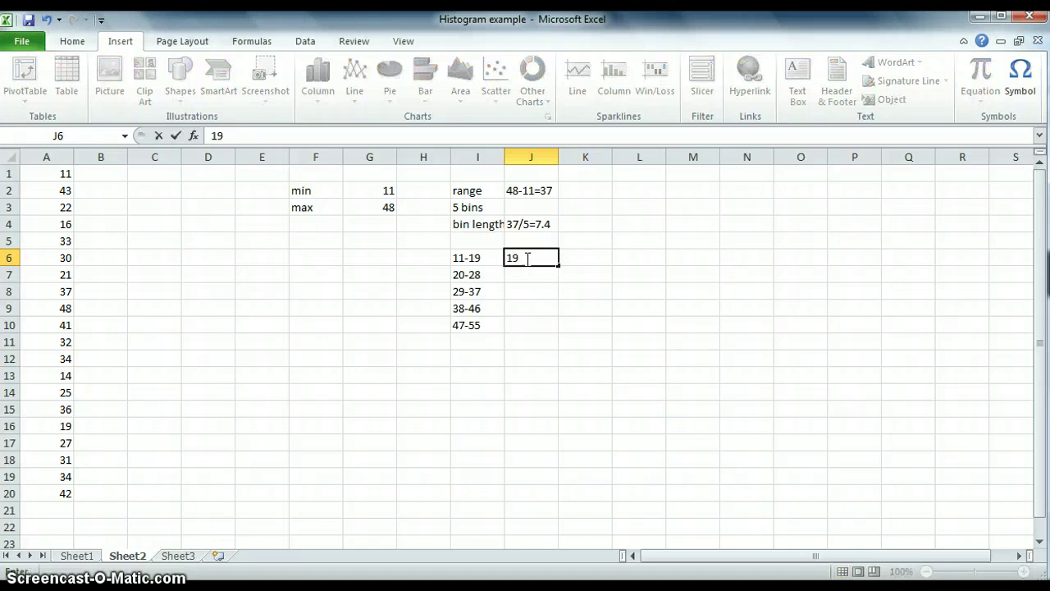
{"action": "type", "text": "9"}
{"action": "key", "text": "Return"}
{"action": "type", "text": "28"}
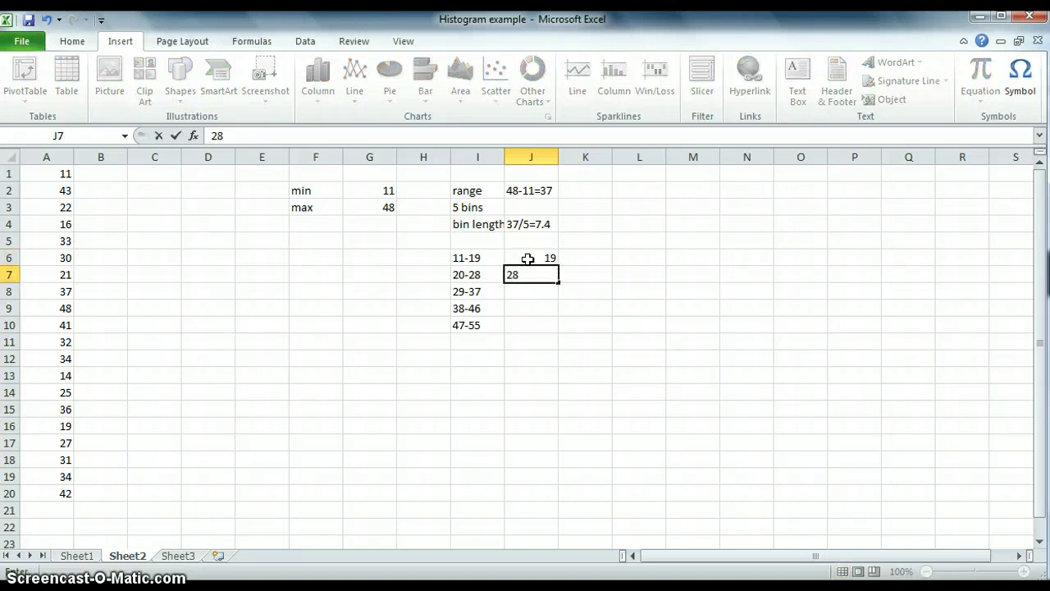
{"action": "key", "text": "Return"}
{"action": "type", "text": "37"}
{"action": "key", "text": "Return"}
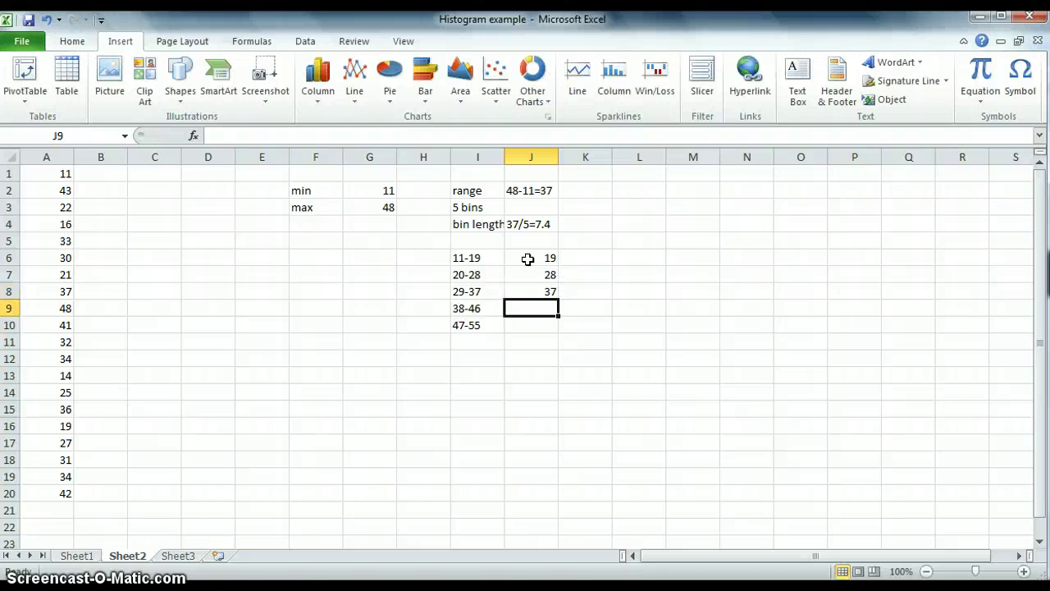
{"action": "type", "text": "46"}
{"action": "key", "text": "Return"}
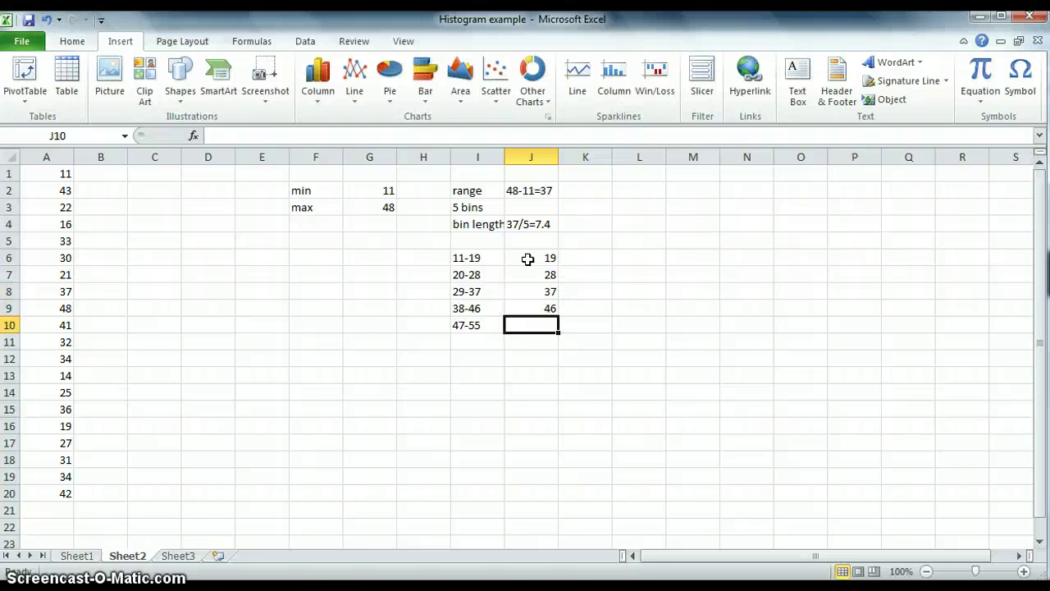
{"action": "type", "text": "55"}
{"action": "key", "text": "Return"}
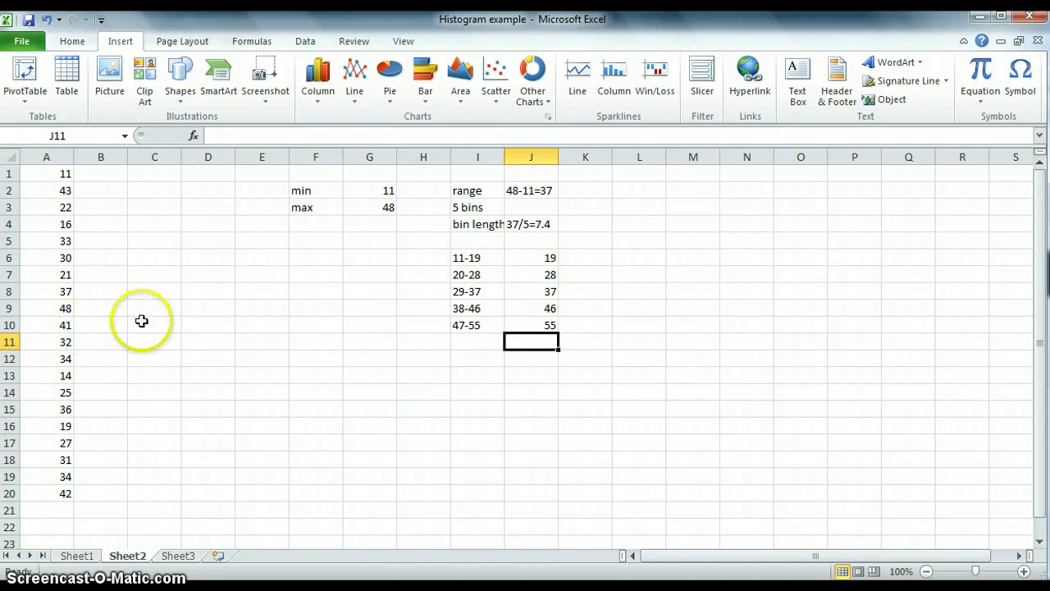
Check in the Excel add-in settings that the Analysis ToolPak is enabled
{"action": "left_click", "coordinate": [308, 45]}
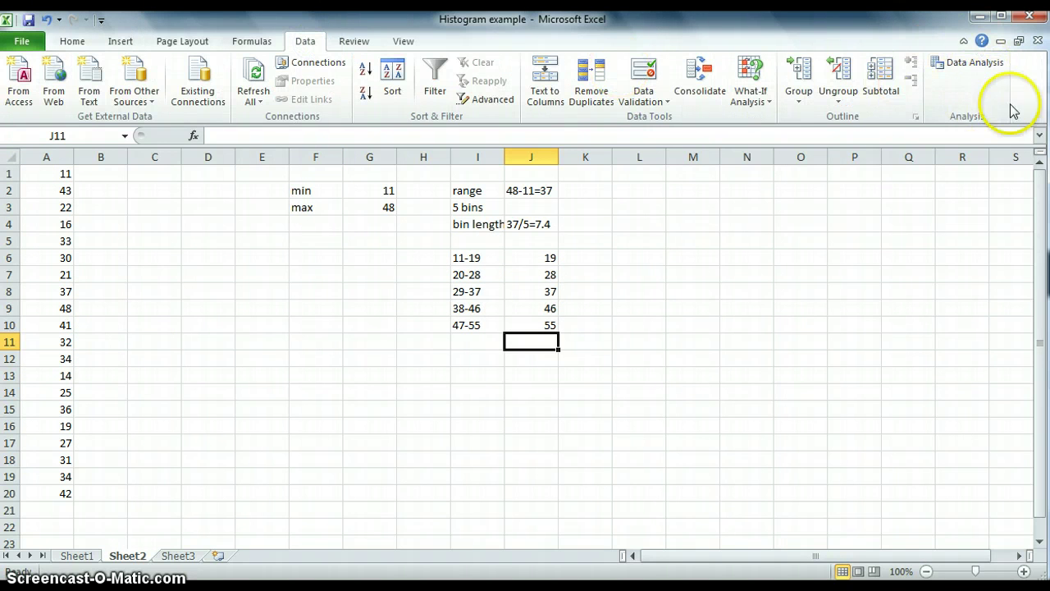
{"action": "left_click", "coordinate": [18, 43]}
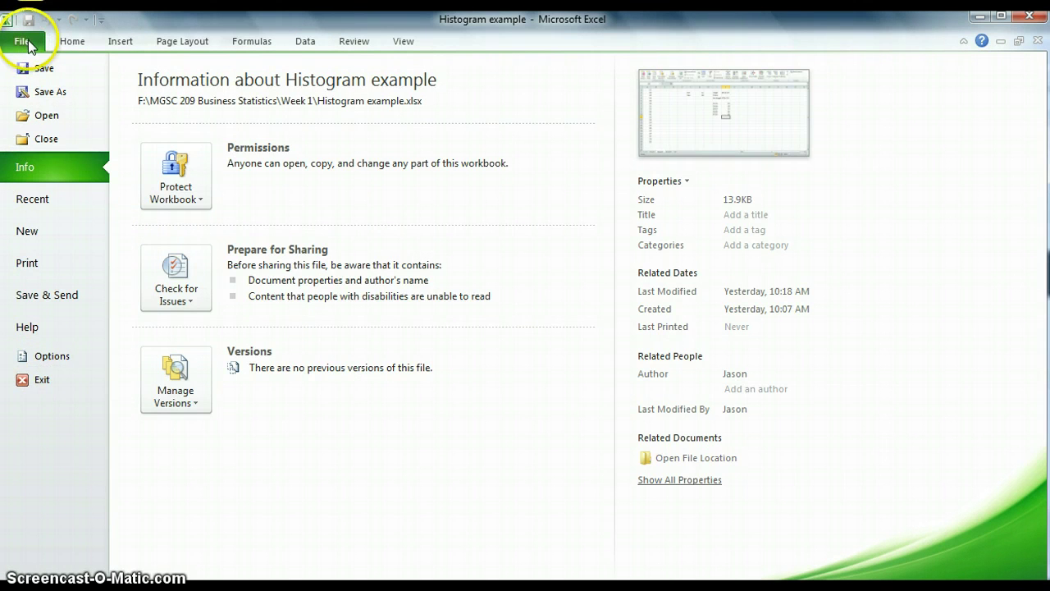
{"action": "left_click", "coordinate": [63, 363]}
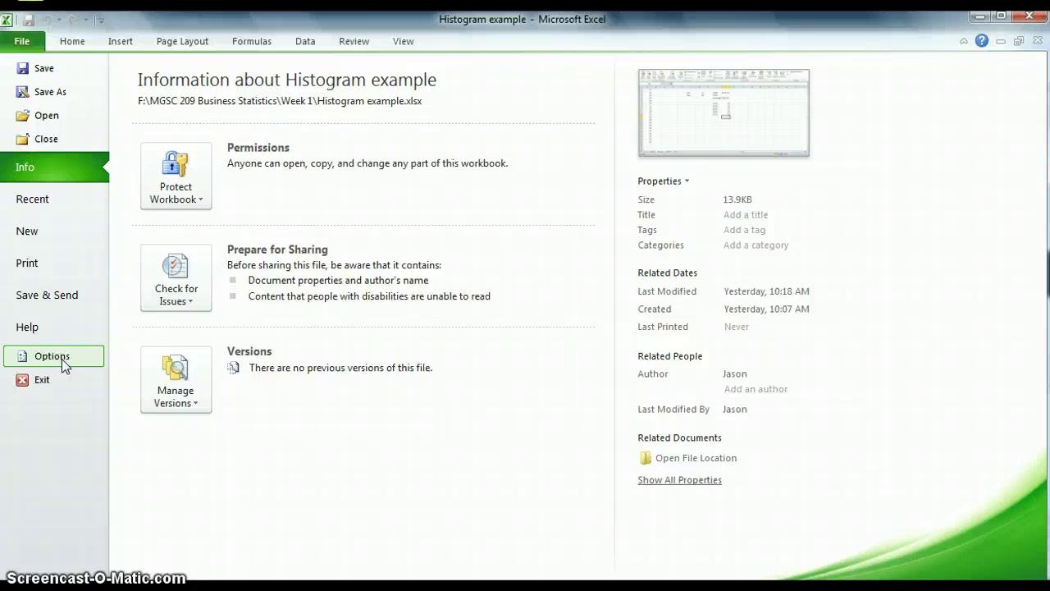
{"action": "left_click", "coordinate": [71, 356]}
{"action": "left_click", "coordinate": [75, 356]}
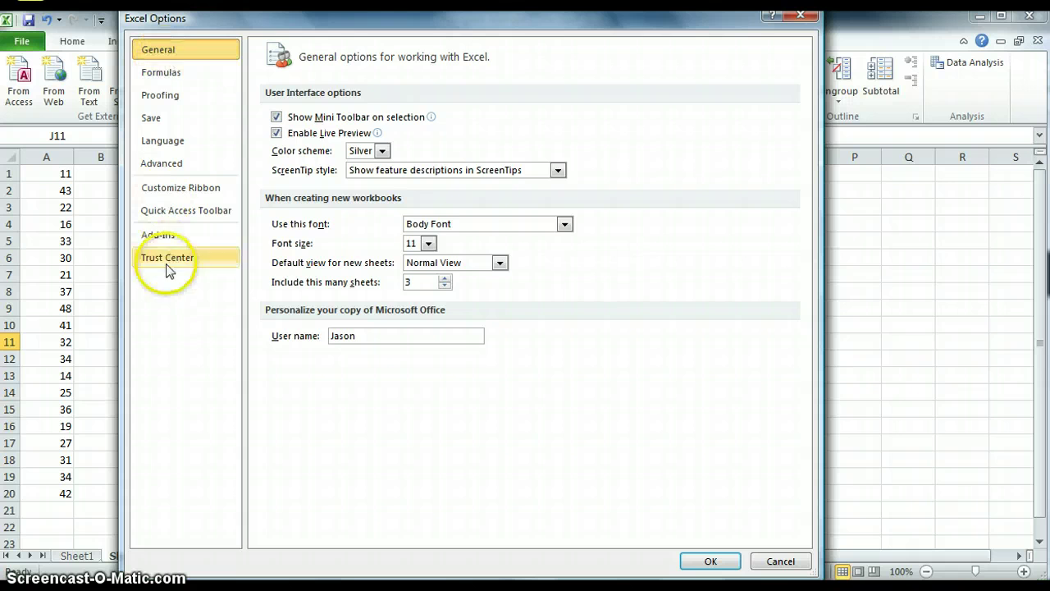
{"action": "left_click", "coordinate": [172, 235]}
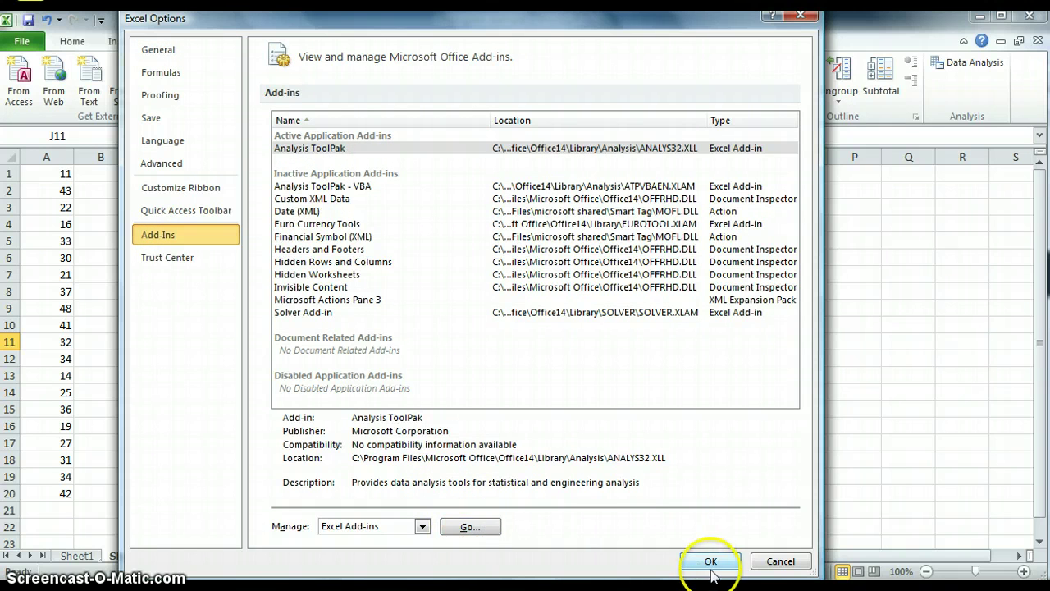
{"action": "left_click", "coordinate": [474, 530]}
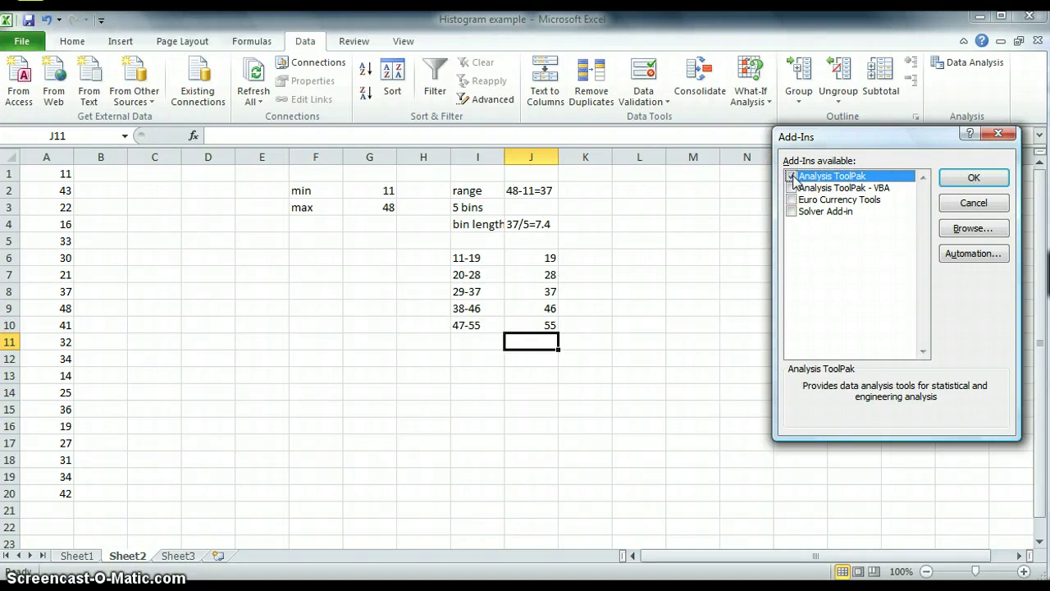
{"action": "left_click", "coordinate": [974, 178]}
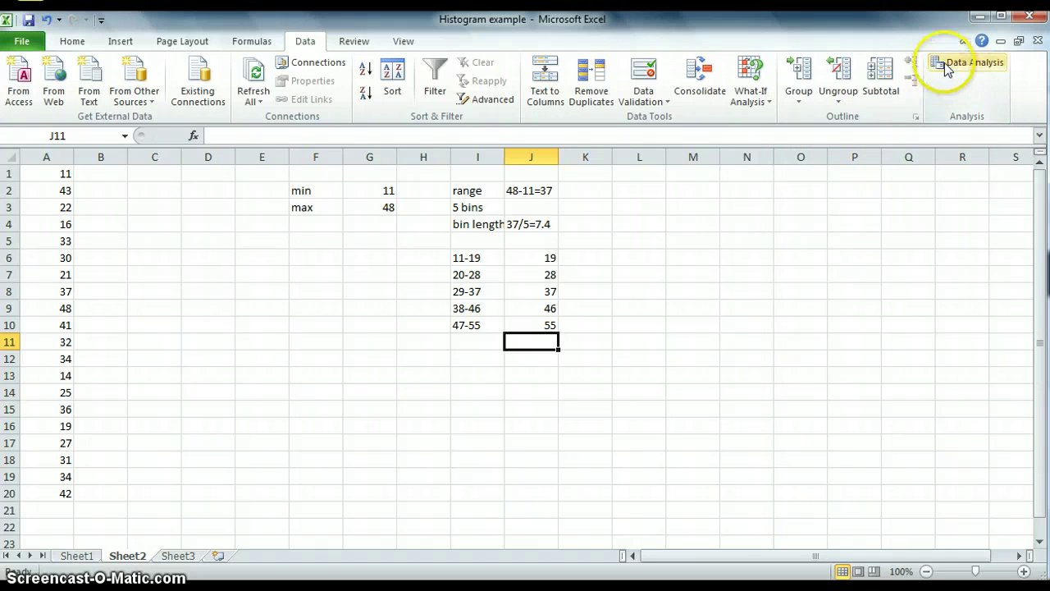
Start the Histogram tool from the data analysis tools and move its dialog closer to the worksheet data
{"action": "left_click", "coordinate": [965, 66]}
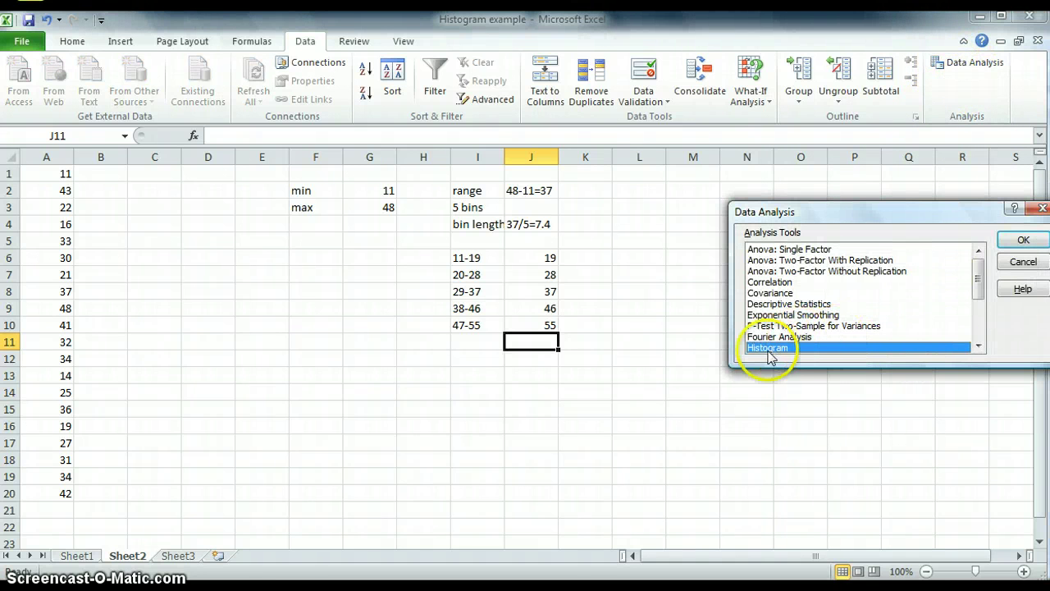
{"action": "left_click", "coordinate": [978, 346]}
{"action": "left_click", "coordinate": [977, 347]}
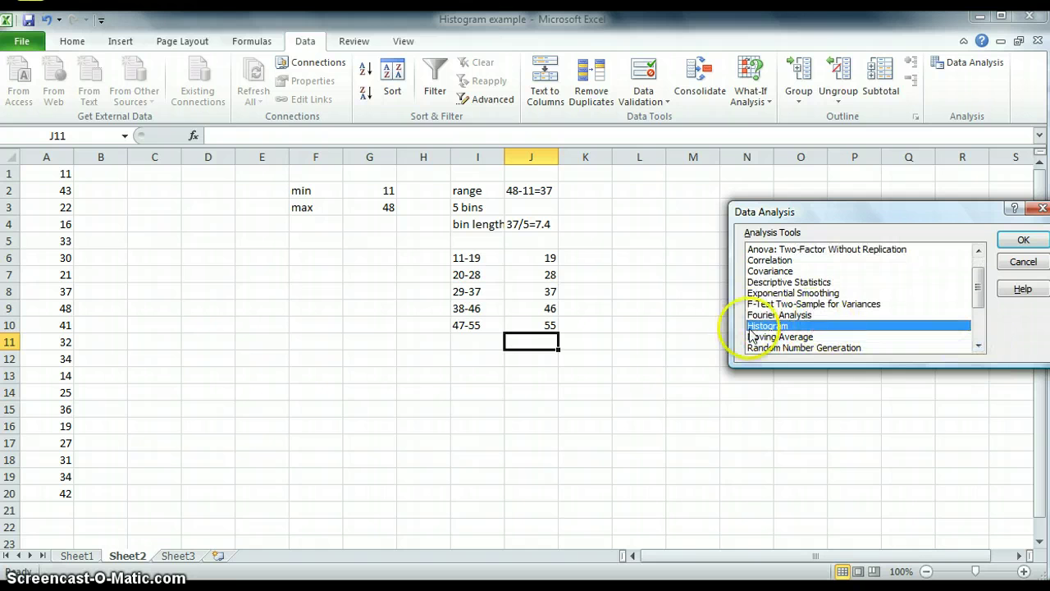
{"action": "left_click", "coordinate": [1023, 241]}
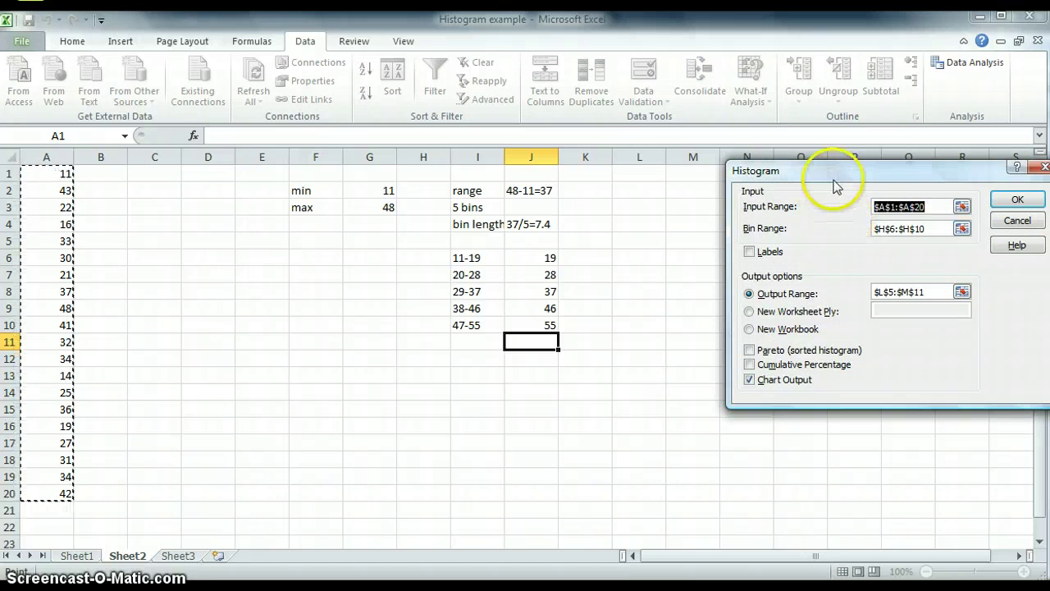
{"action": "left_click_drag", "start_coordinate": [835, 175], "coordinate": [714, 138]}
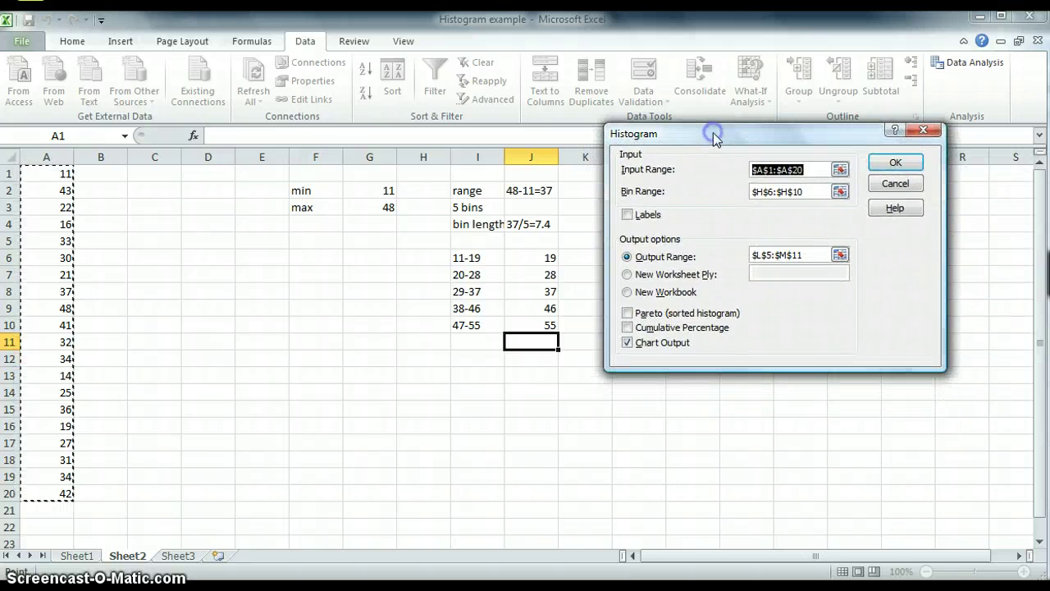
Set the histogram's input range to A1:A20 and its bin range to the upper limits in J6:J10
{"action": "left_click", "coordinate": [813, 170]}
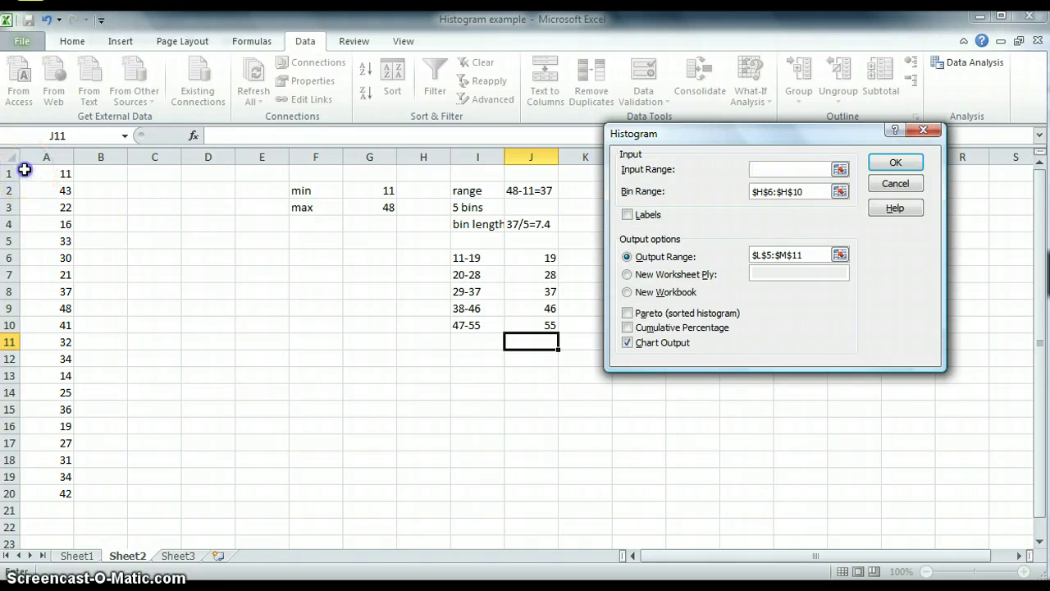
{"action": "left_click_drag", "start_coordinate": [25, 170], "coordinate": [34, 489]}
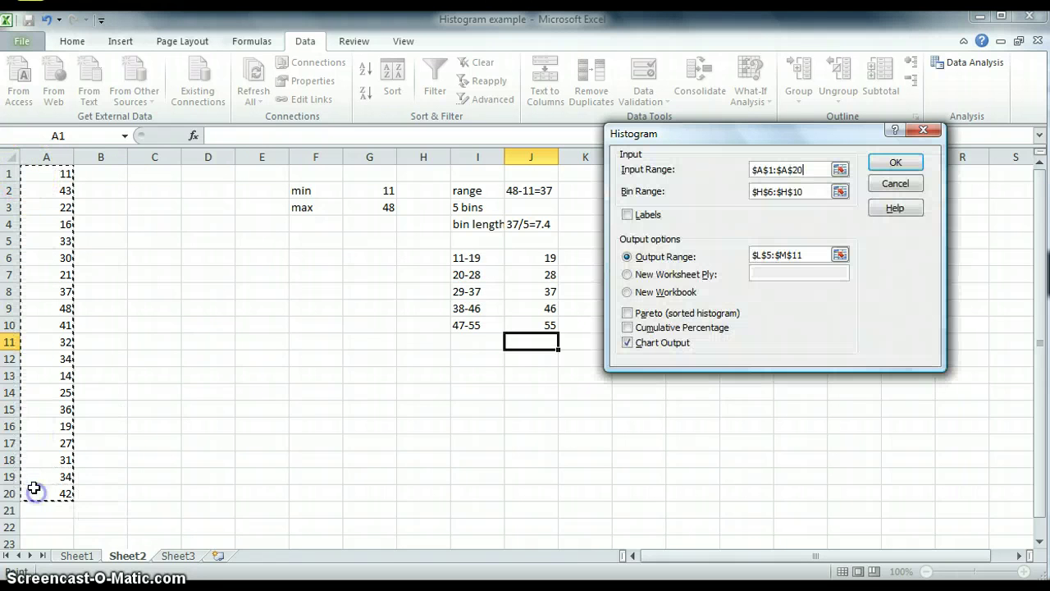
{"action": "left_click", "coordinate": [809, 192]}
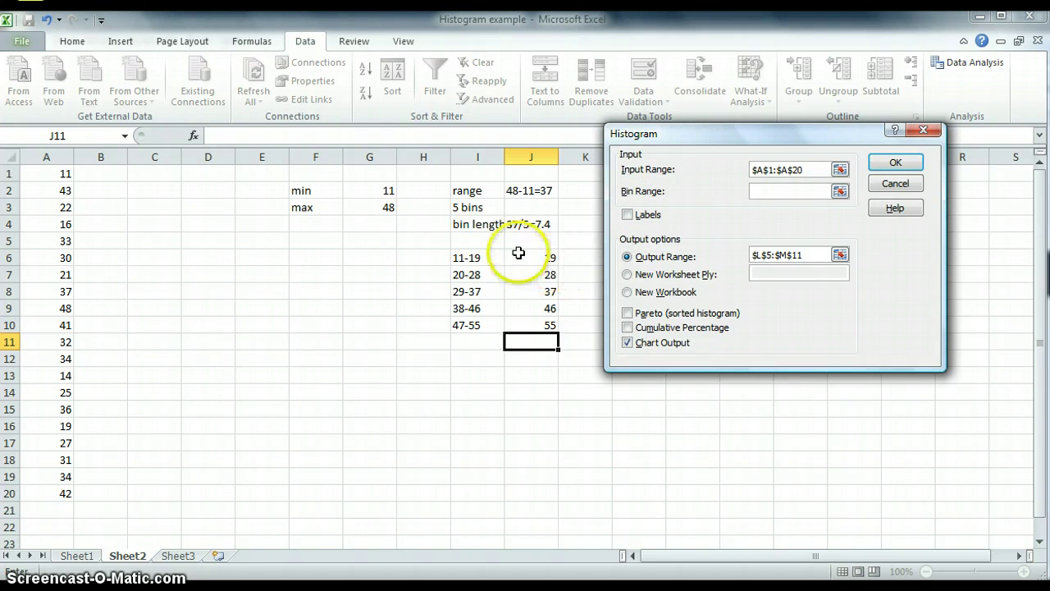
{"action": "left_click_drag", "start_coordinate": [518, 252], "coordinate": [523, 327]}
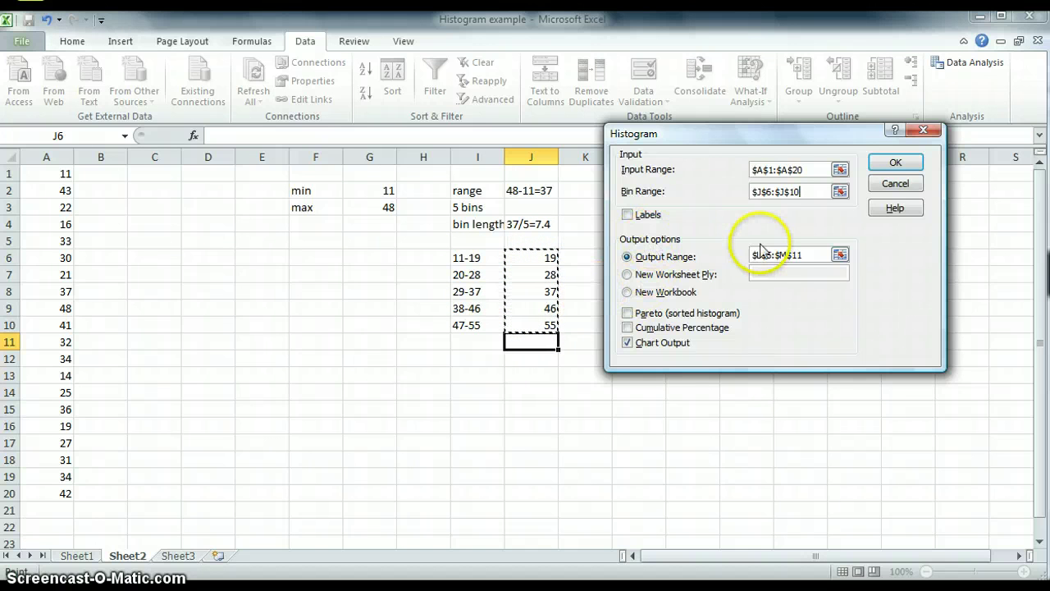
Set the histogram's output range to cell E15 and include the cumulative percentage
{"action": "left_click", "coordinate": [803, 255]}
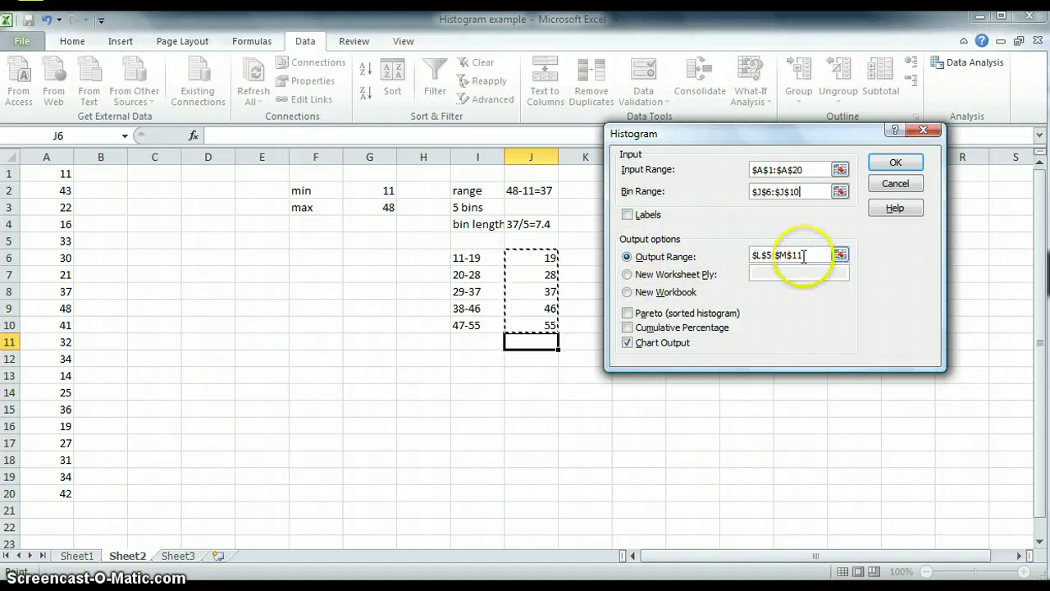
{"action": "left_click_drag", "start_coordinate": [803, 255], "coordinate": [753, 255]}
{"action": "key", "text": "BackSpace"}
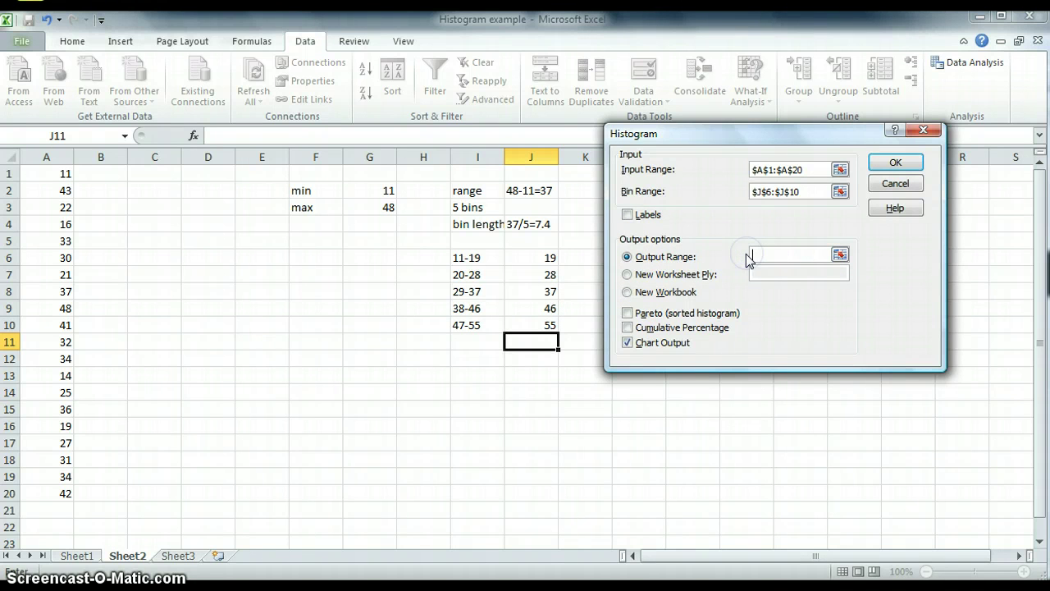
{"action": "left_click", "coordinate": [279, 411]}
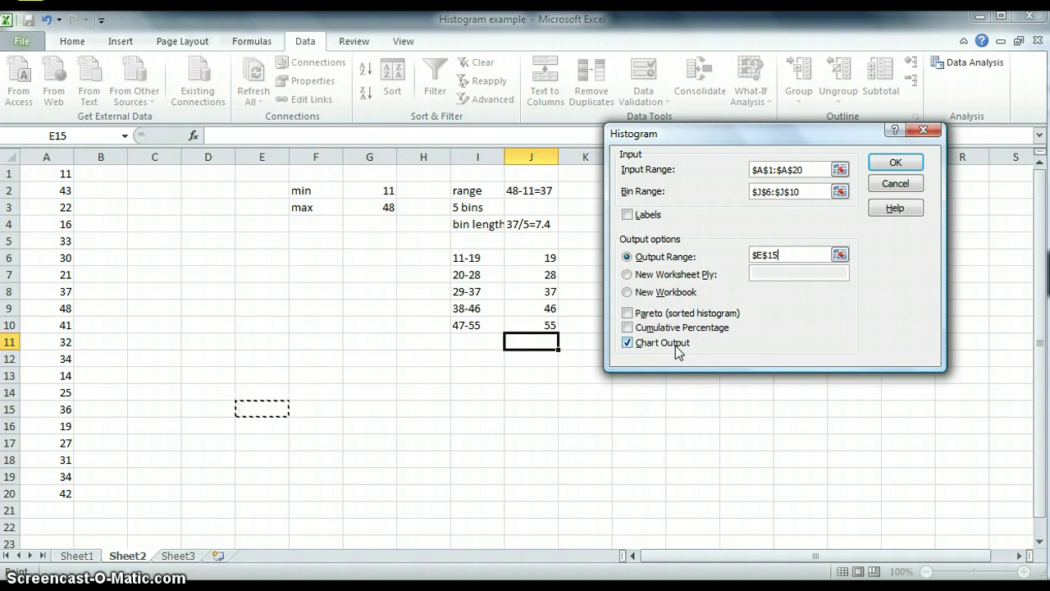
{"action": "left_click", "coordinate": [628, 327]}
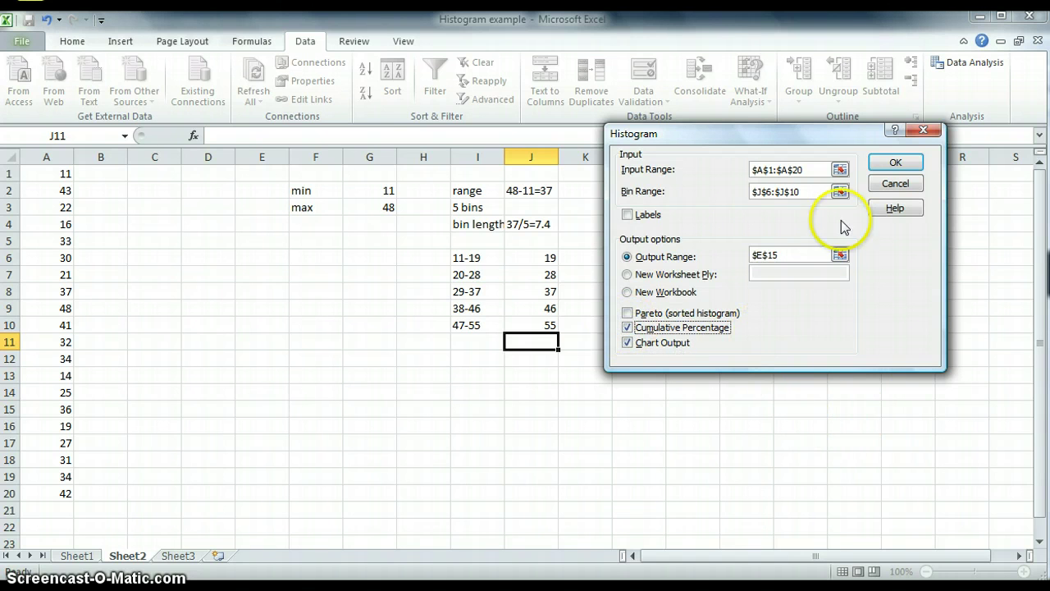
Generate the histogram with its frequency table and chart on the worksheet and look over the output
{"action": "left_click", "coordinate": [897, 165]}
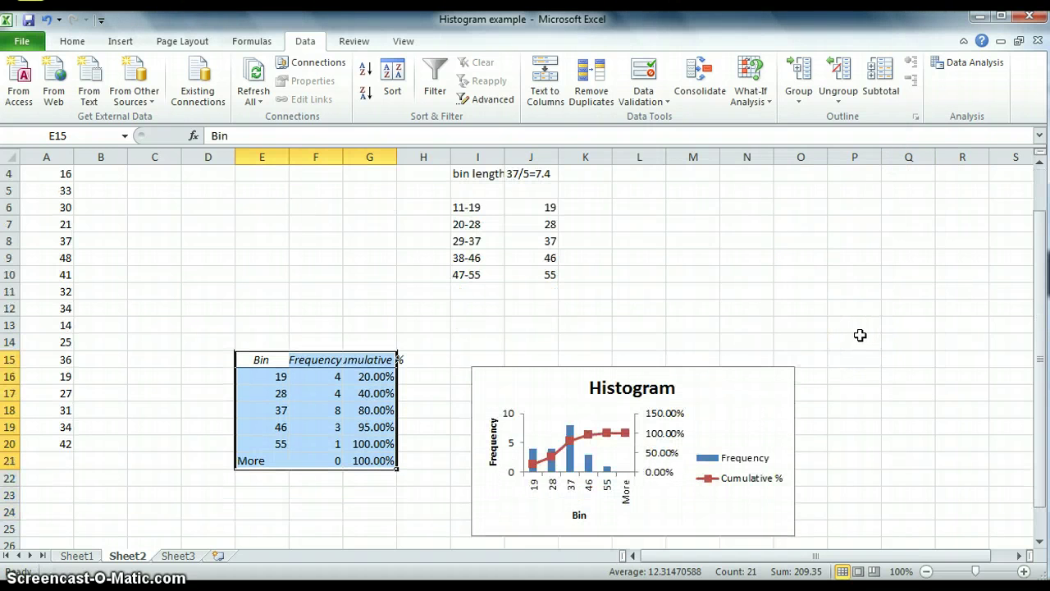
{"action": "scroll", "coordinate": [859, 335], "scroll_direction": "down", "scroll_amount": 2}
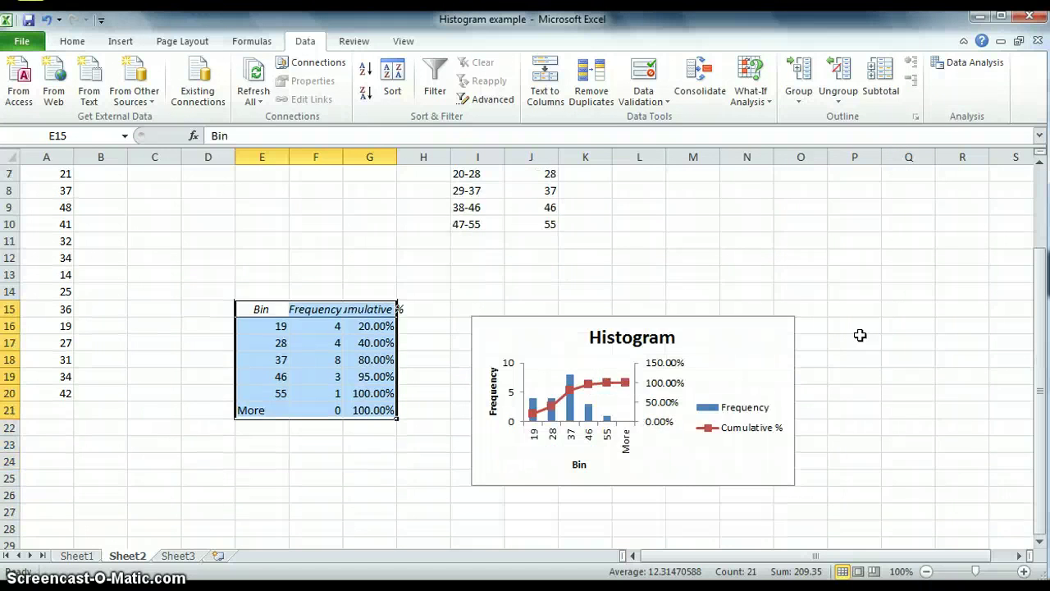
{"action": "scroll", "coordinate": [859, 334], "scroll_direction": "up", "scroll_amount": 1}
{"action": "scroll", "coordinate": [858, 331], "scroll_direction": "up", "scroll_amount": 1}
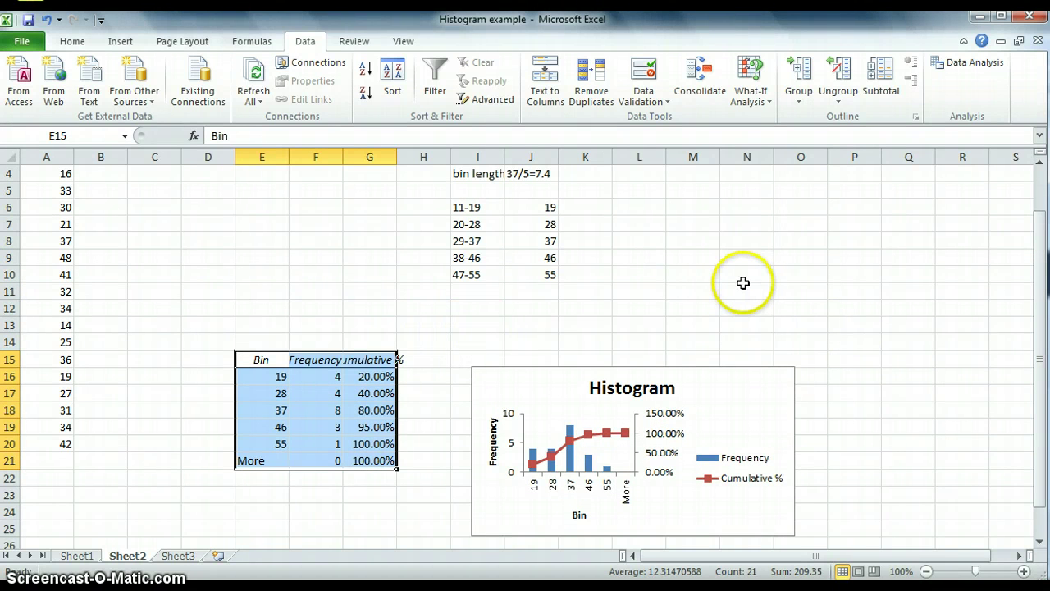
On Sheet3, list the categories Cats, Dogs, Fish, Birds and Hamsters in cells A1 to A5
{"action": "left_click", "coordinate": [178, 555]}
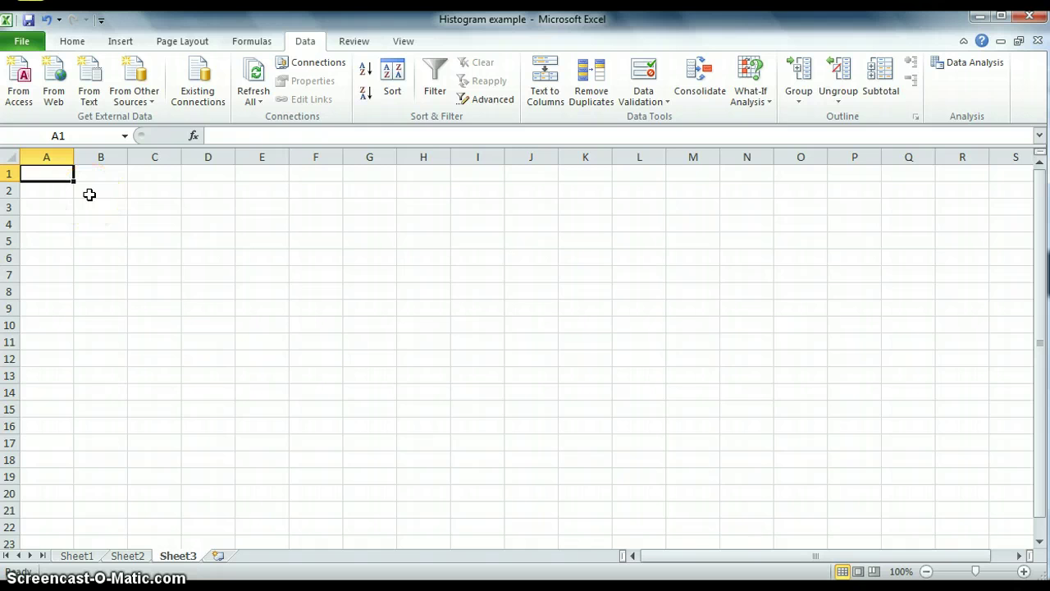
{"action": "type", "text": "Cats"}
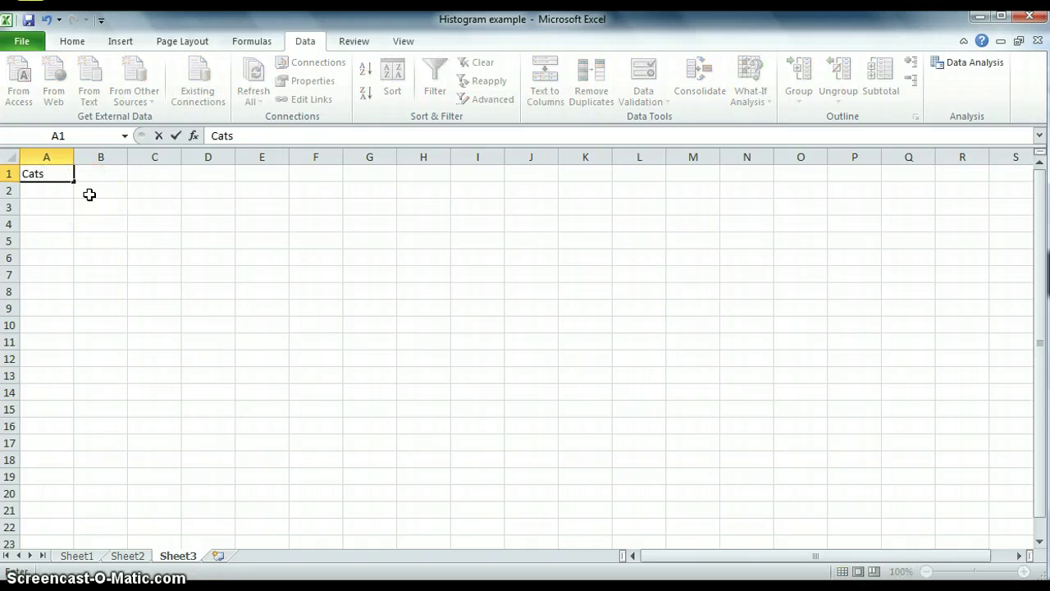
{"action": "key", "text": "Return"}
{"action": "type", "text": "Dogs"}
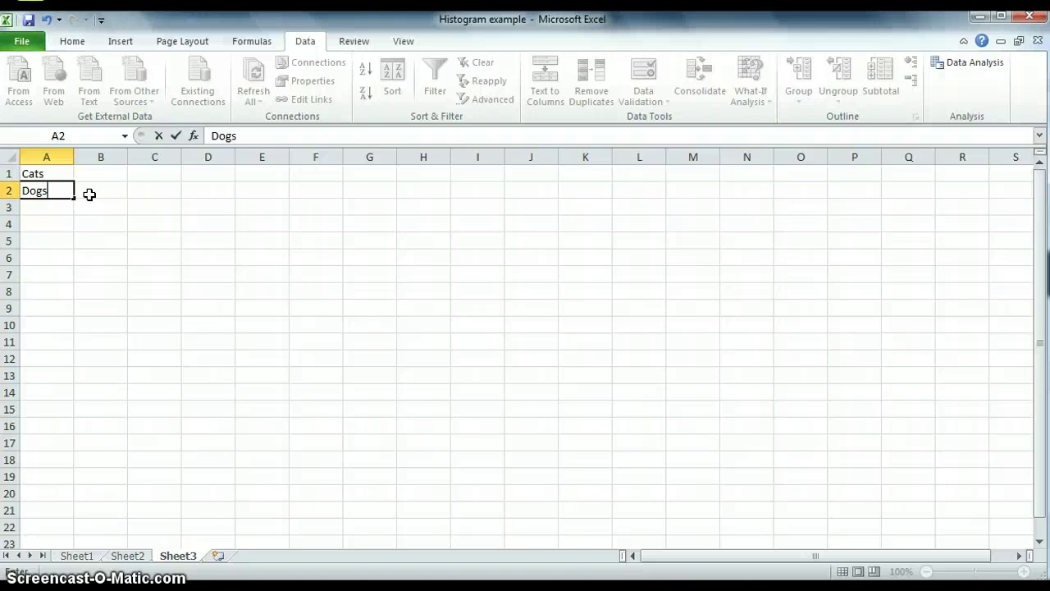
{"action": "key", "text": "Return"}
{"action": "type", "text": "Fish"}
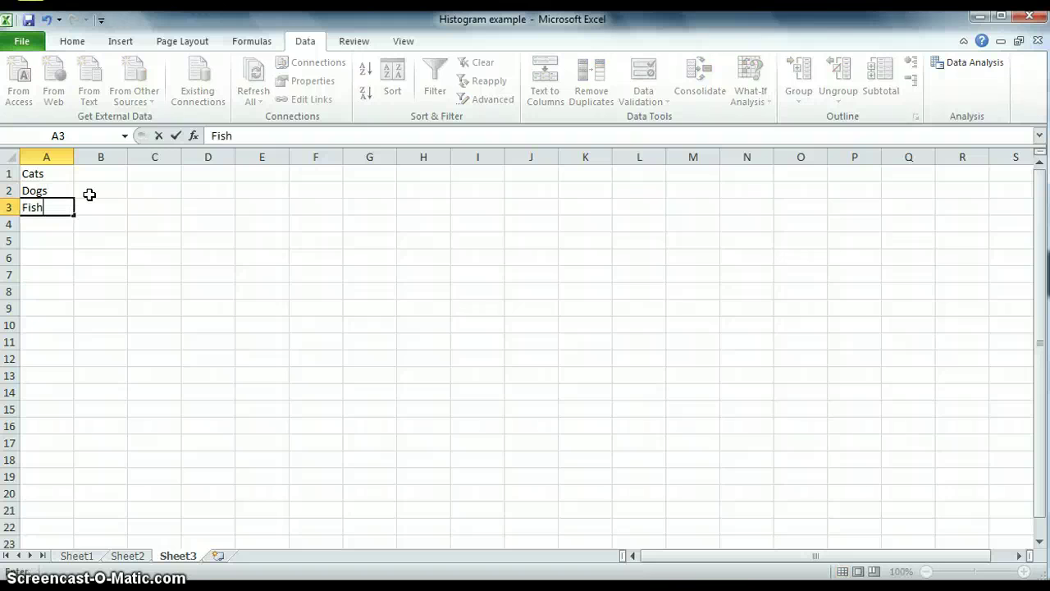
{"action": "key", "text": "Return"}
{"action": "type", "text": "Birds"}
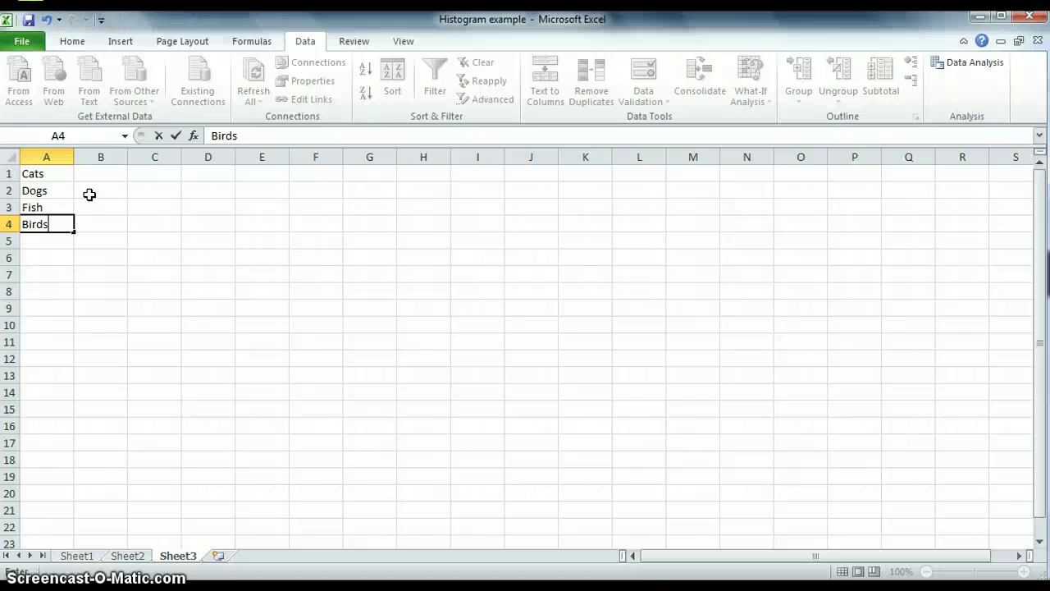
{"action": "key", "text": "Return"}
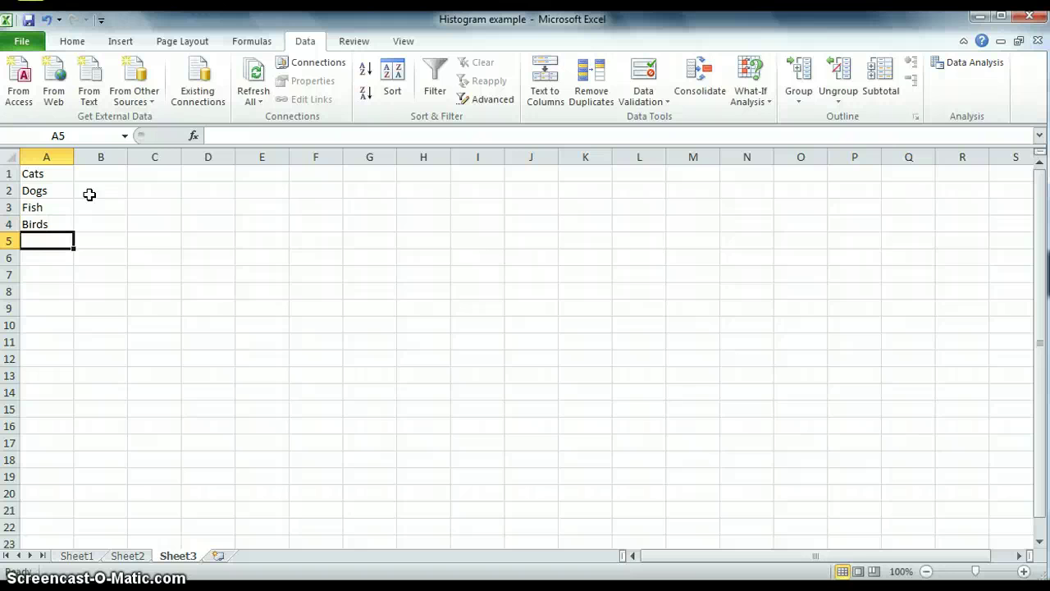
{"action": "type", "text": "Hamsters"}
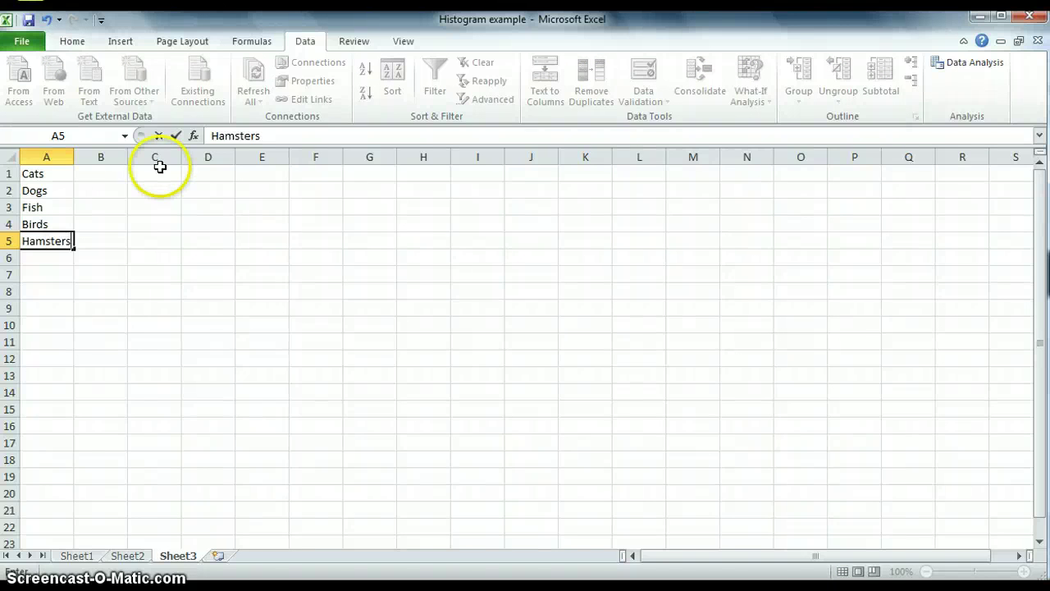
Enter the counts 17, 19, 11, 9 and 6 beside the animal categories in cells B1 to B5
{"action": "left_click", "coordinate": [102, 175]}
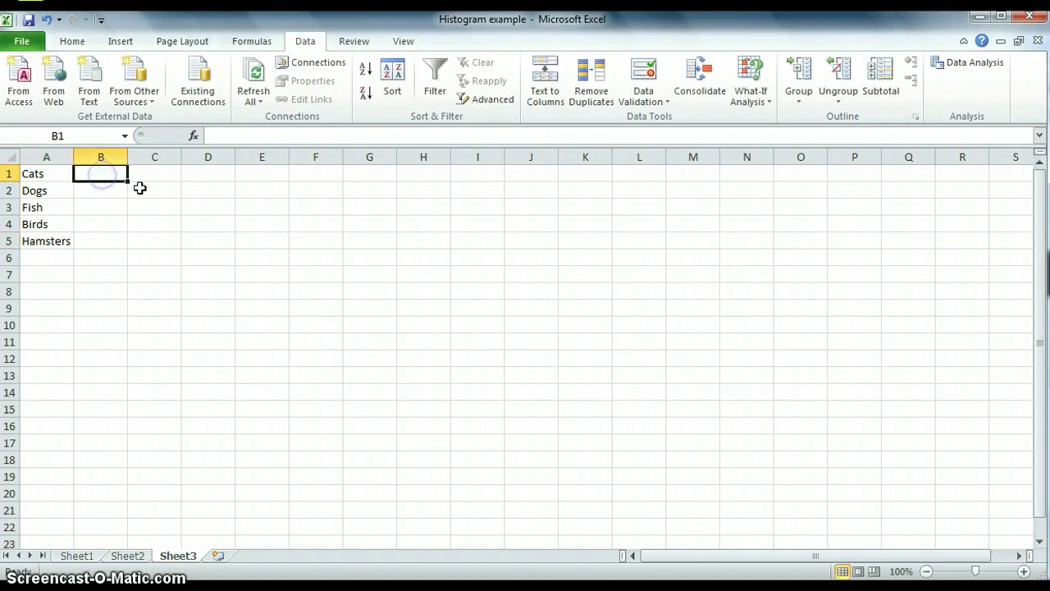
{"action": "left_click", "coordinate": [128, 186]}
{"action": "type", "text": "17"}
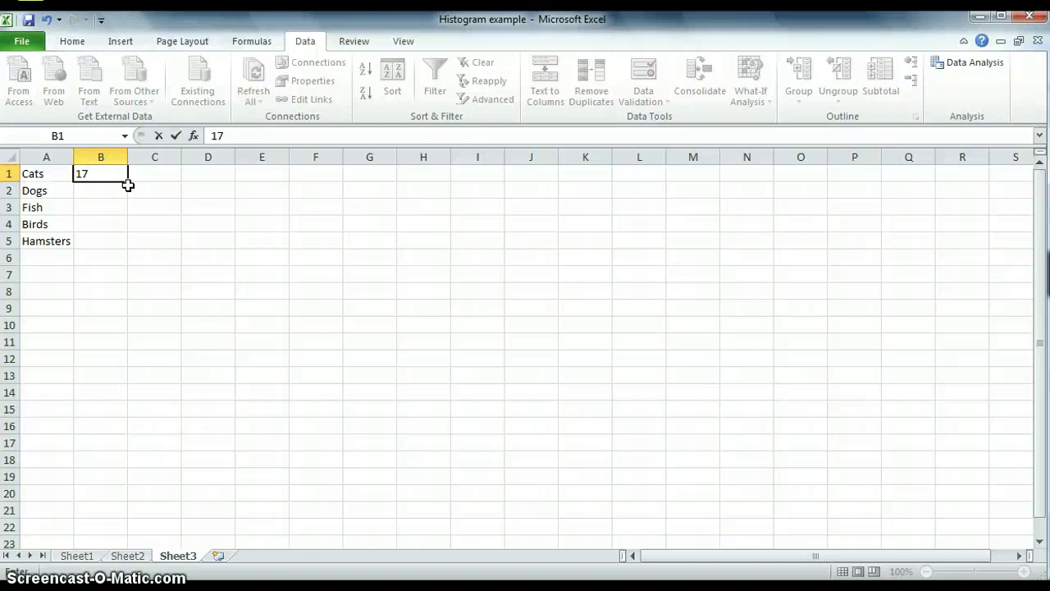
{"action": "left_click", "coordinate": [100, 193]}
{"action": "type", "text": "1"}
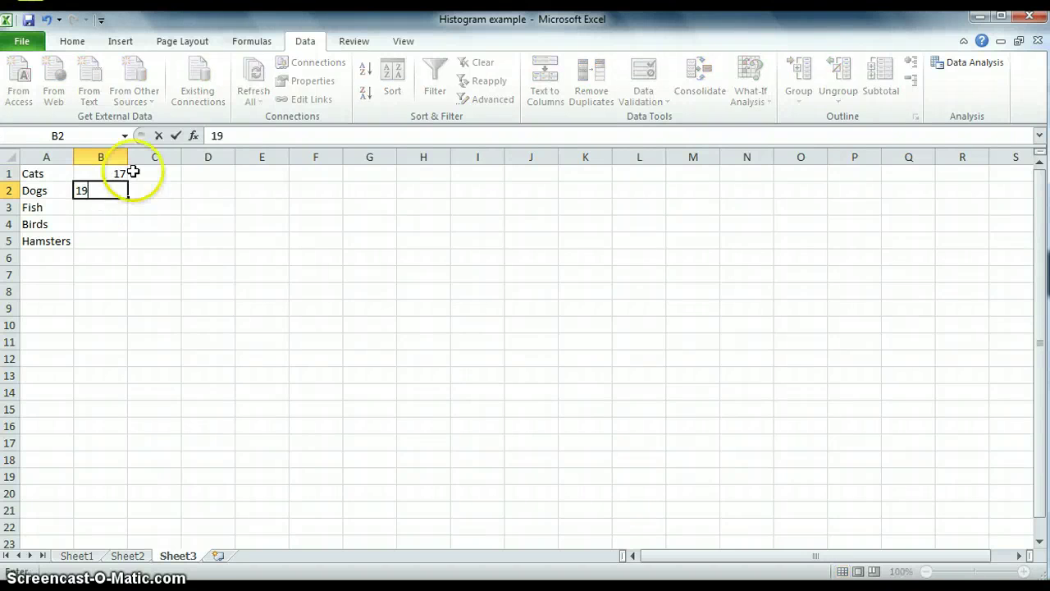
{"action": "type", "text": "9"}
{"action": "left_click", "coordinate": [119, 211]}
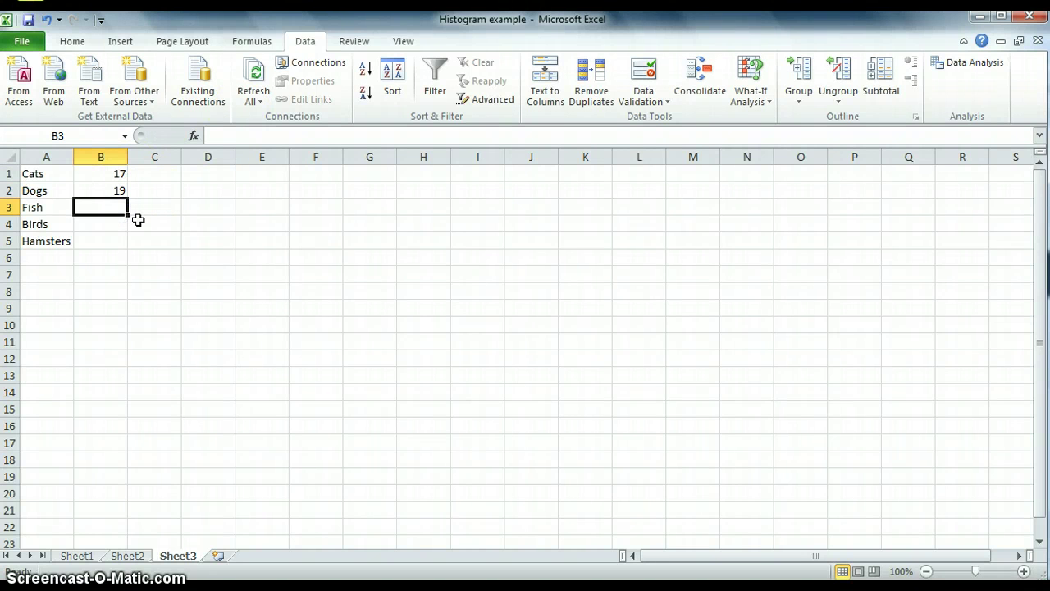
{"action": "type", "text": "11"}
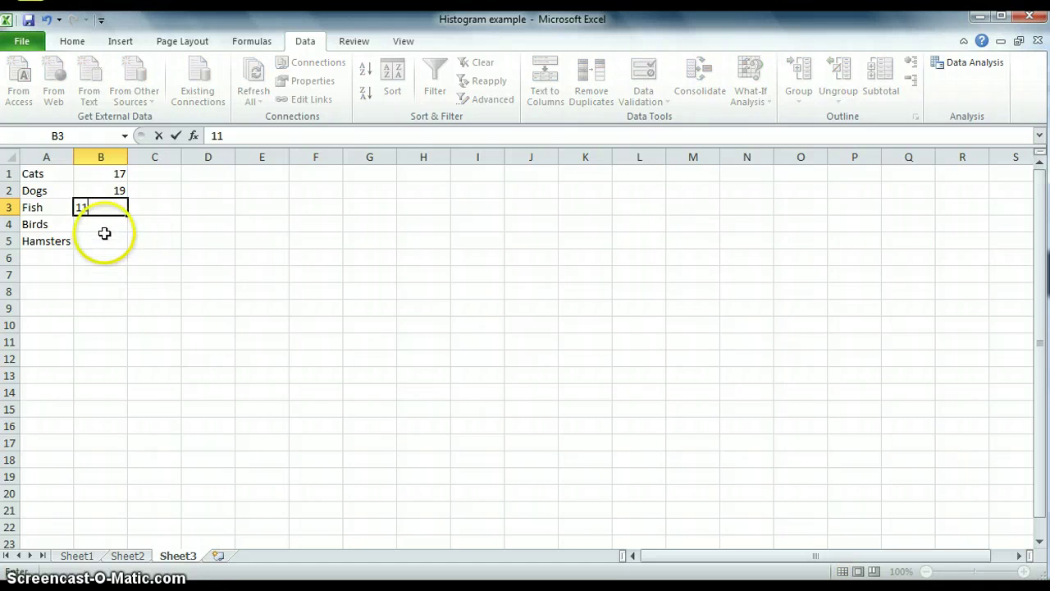
{"action": "left_click", "coordinate": [107, 228]}
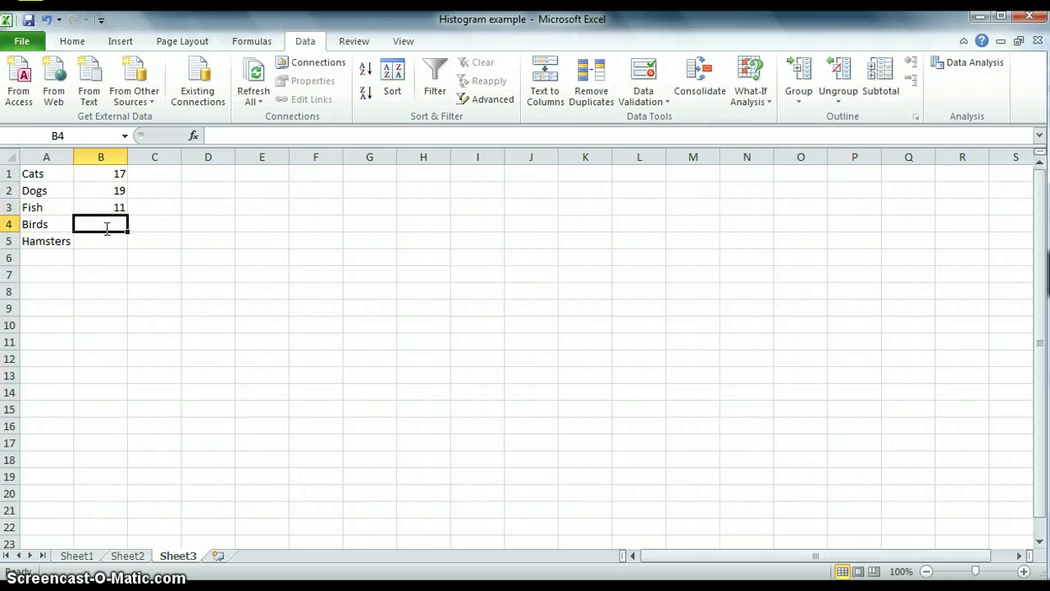
{"action": "type", "text": "9"}
{"action": "left_click", "coordinate": [108, 242]}
{"action": "type", "text": "6"}
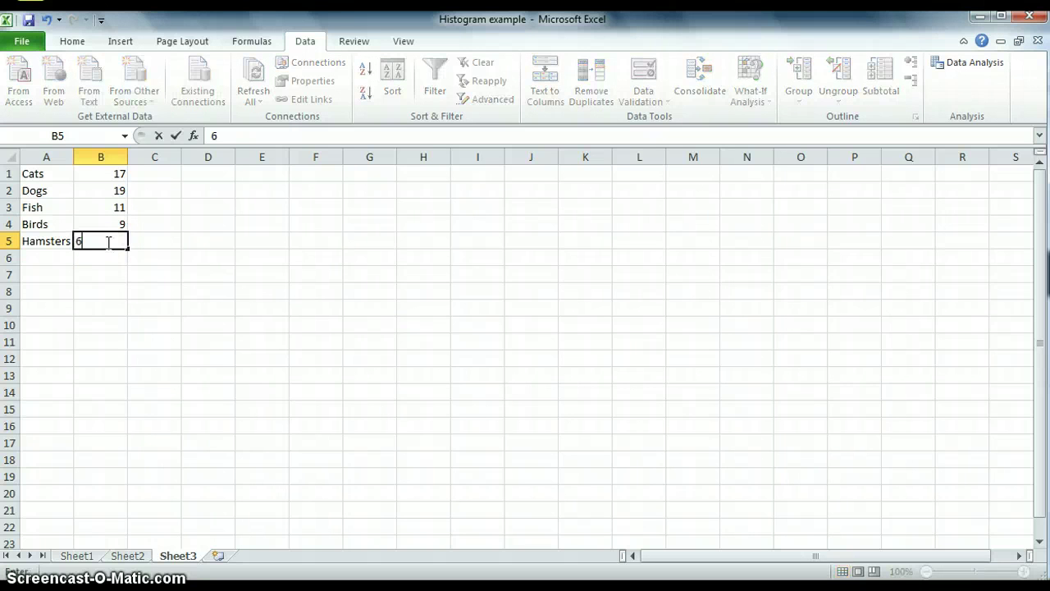
{"action": "left_click", "coordinate": [122, 269]}
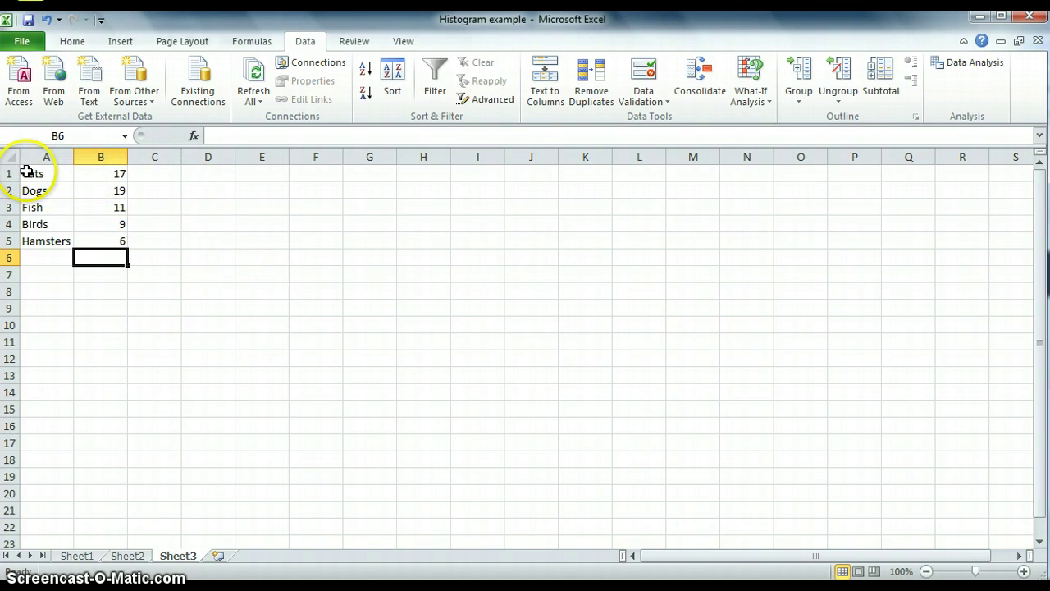
Insert a basic 2-D pie chart from the animal names and counts in A1:B5
{"action": "left_click_drag", "start_coordinate": [23, 171], "coordinate": [100, 241]}
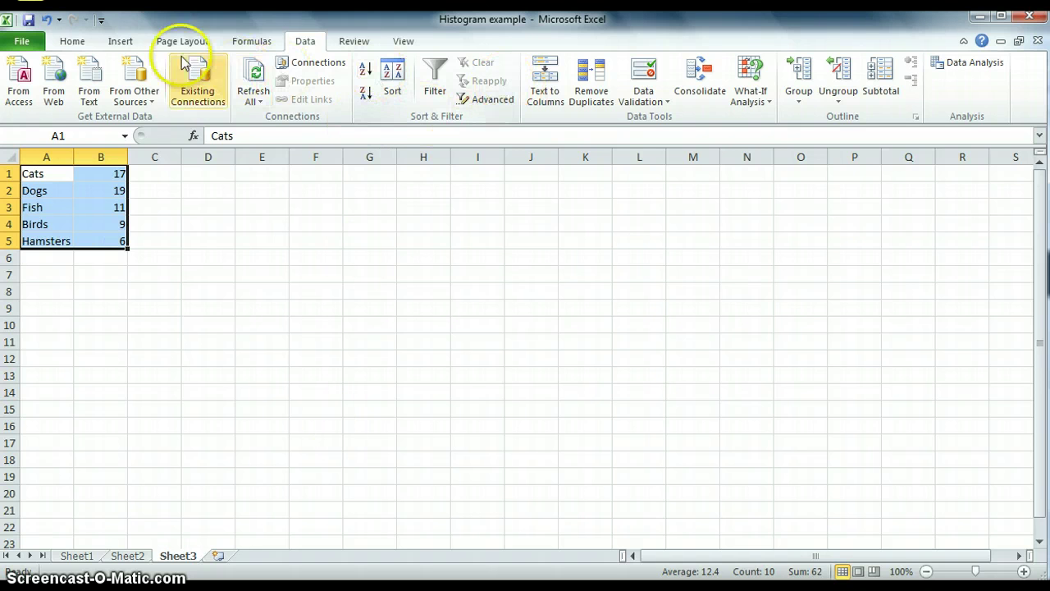
{"action": "left_click", "coordinate": [121, 45]}
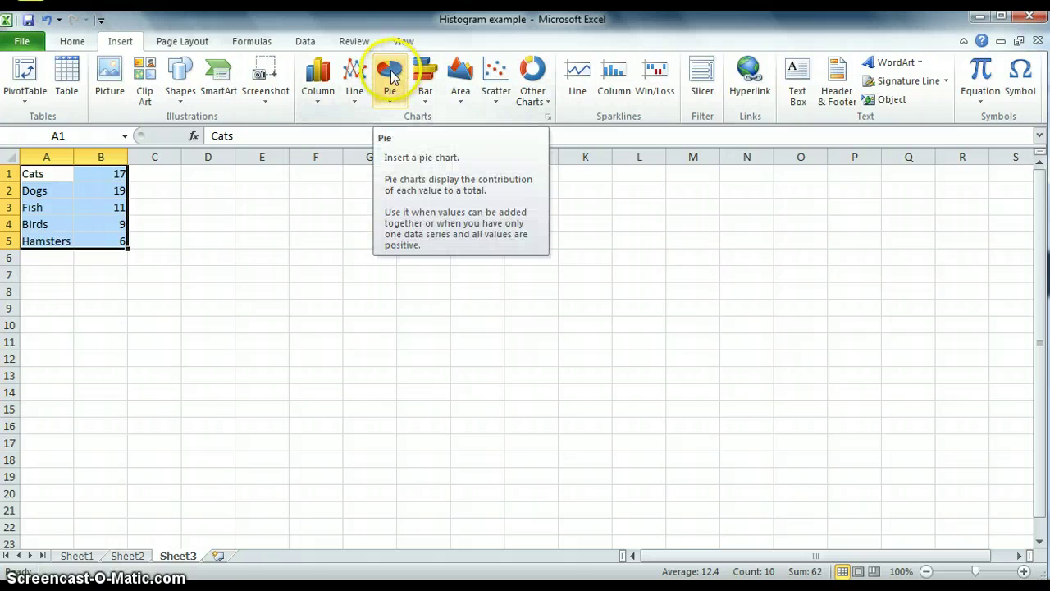
{"action": "left_click", "coordinate": [392, 74]}
{"action": "left_click", "coordinate": [397, 145]}
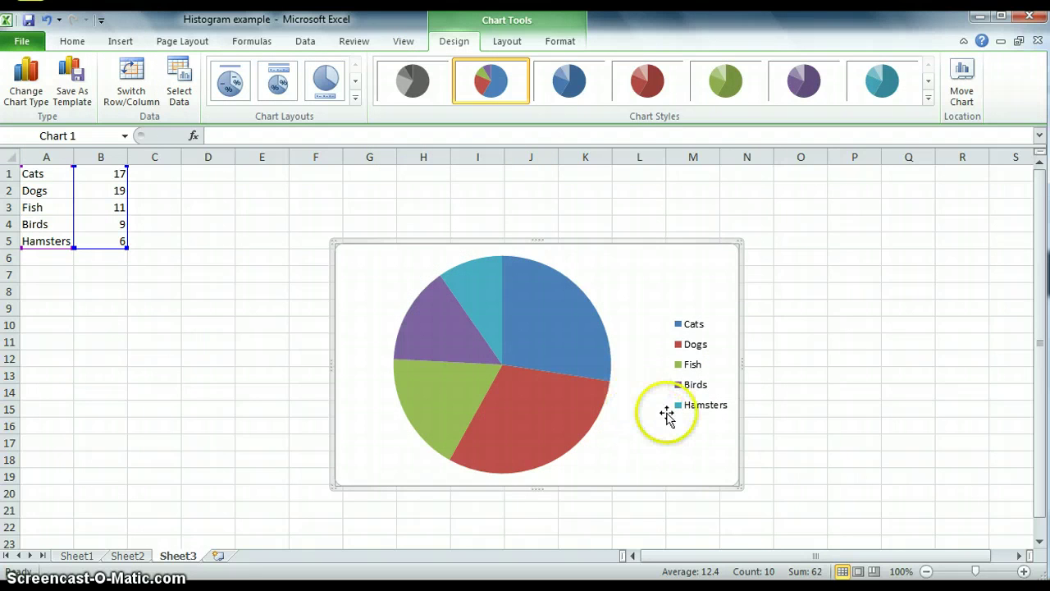
{"action": "left_click", "coordinate": [551, 366]}
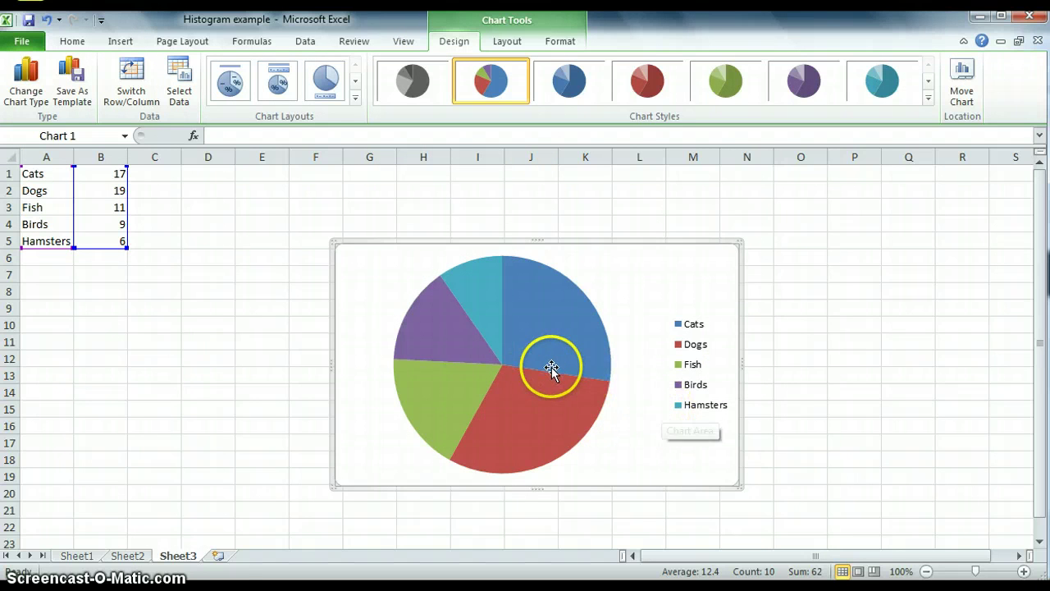
{"action": "left_click", "coordinate": [543, 328]}
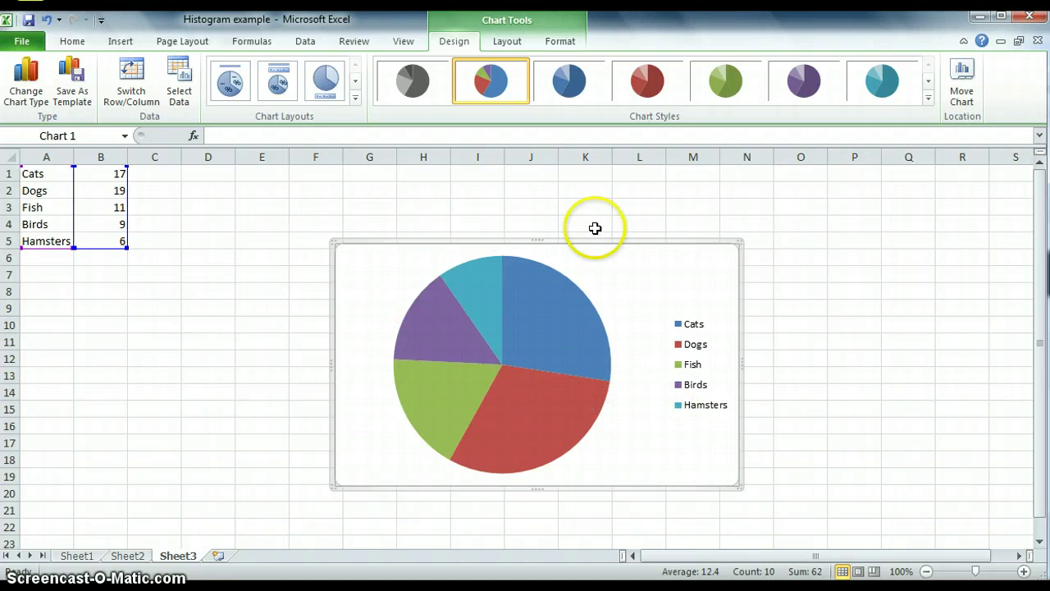